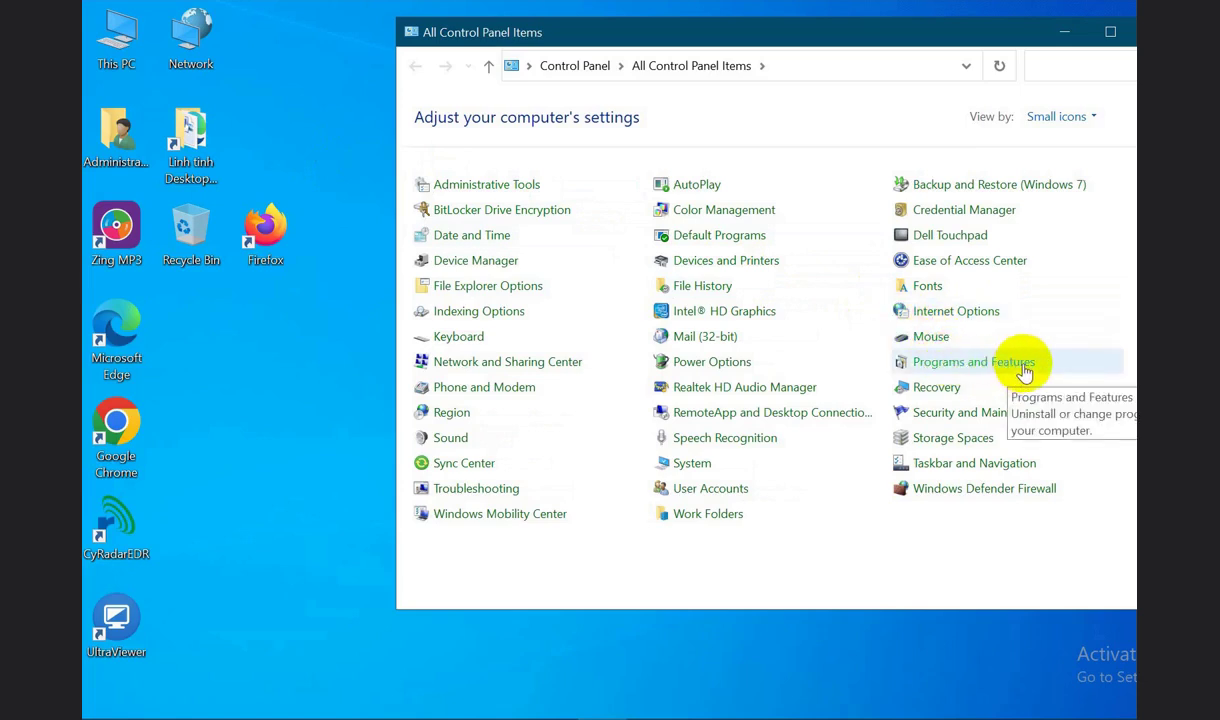
Step: Uninstall UltraViewer version 6.6.84 through Programs and Features, confirm its complete removal, and minimize the window
left_click(1024, 372)
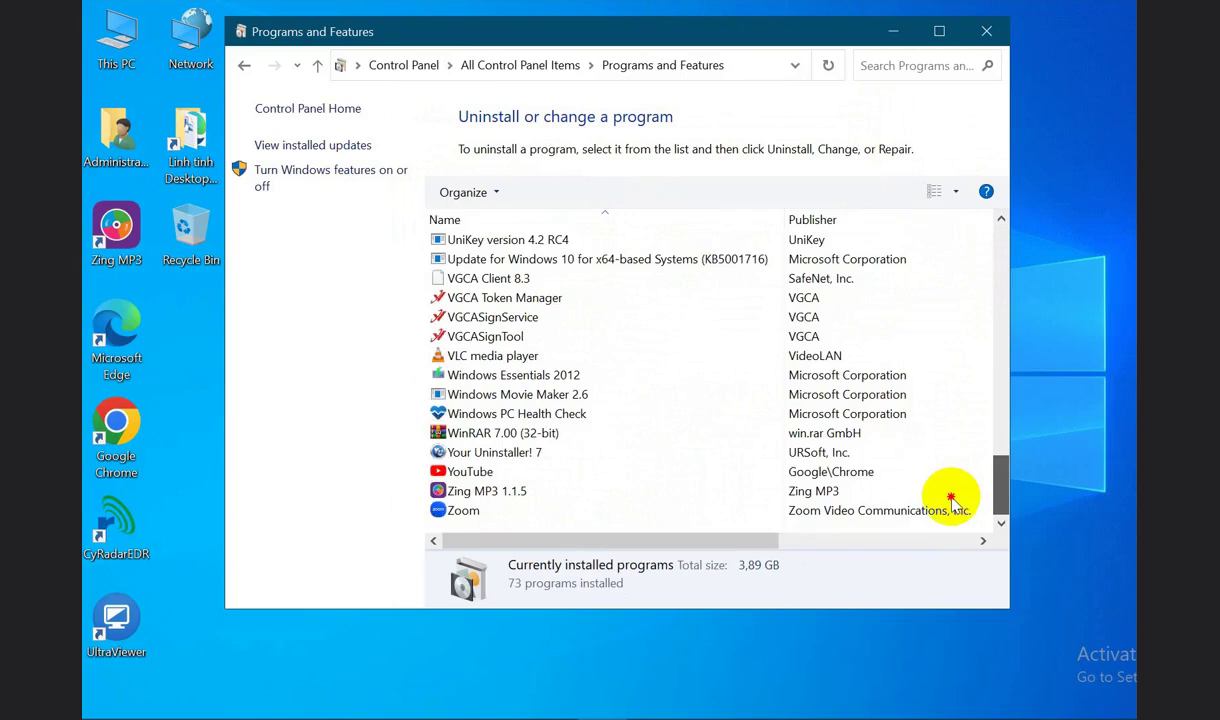
scroll(955, 480, "up", 2)
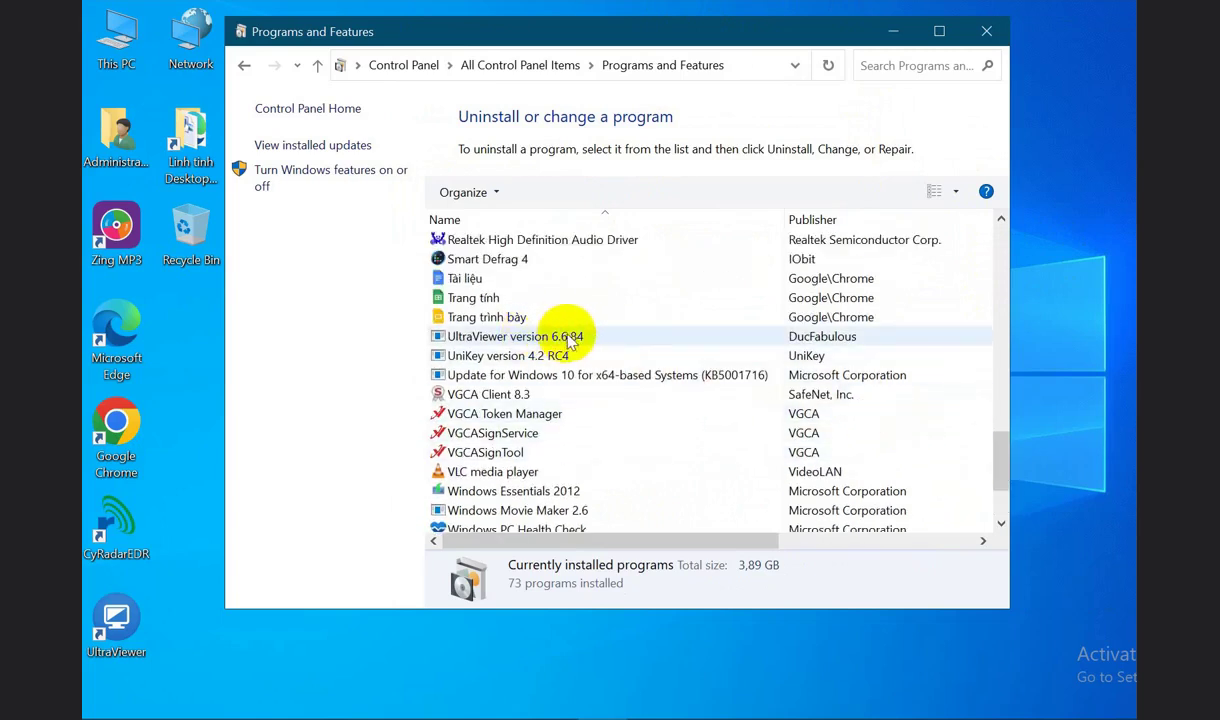
left_click(595, 338)
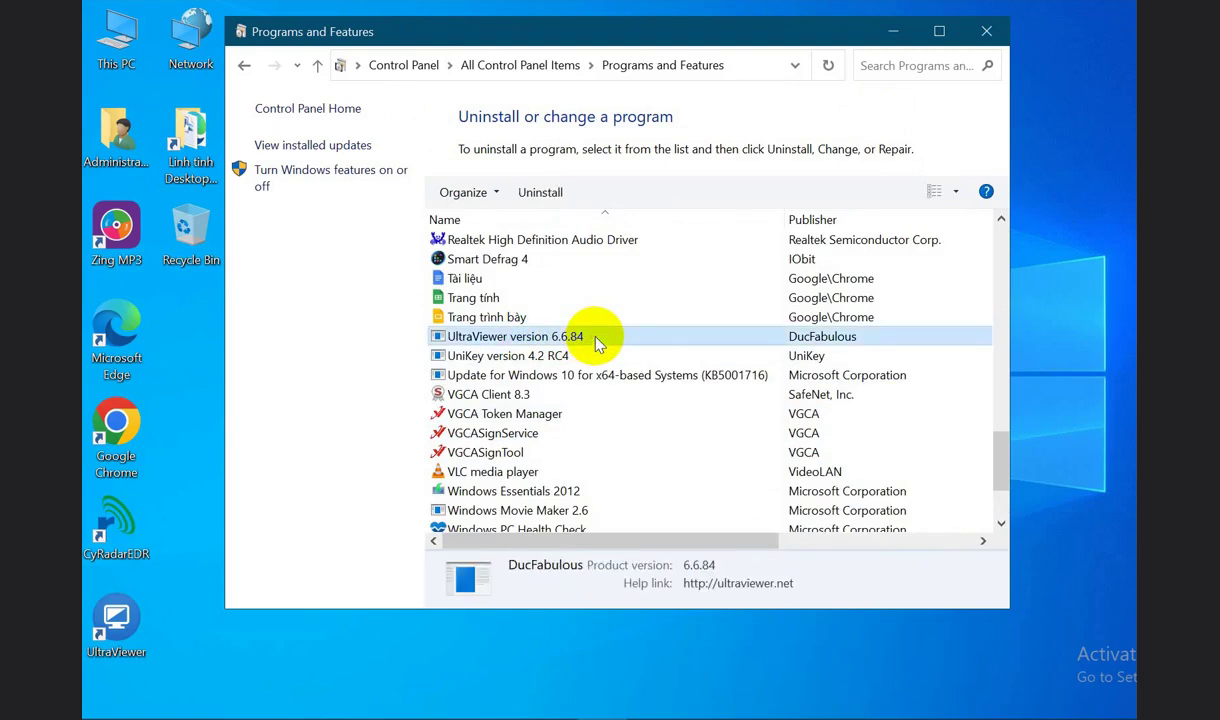
left_click(541, 193)
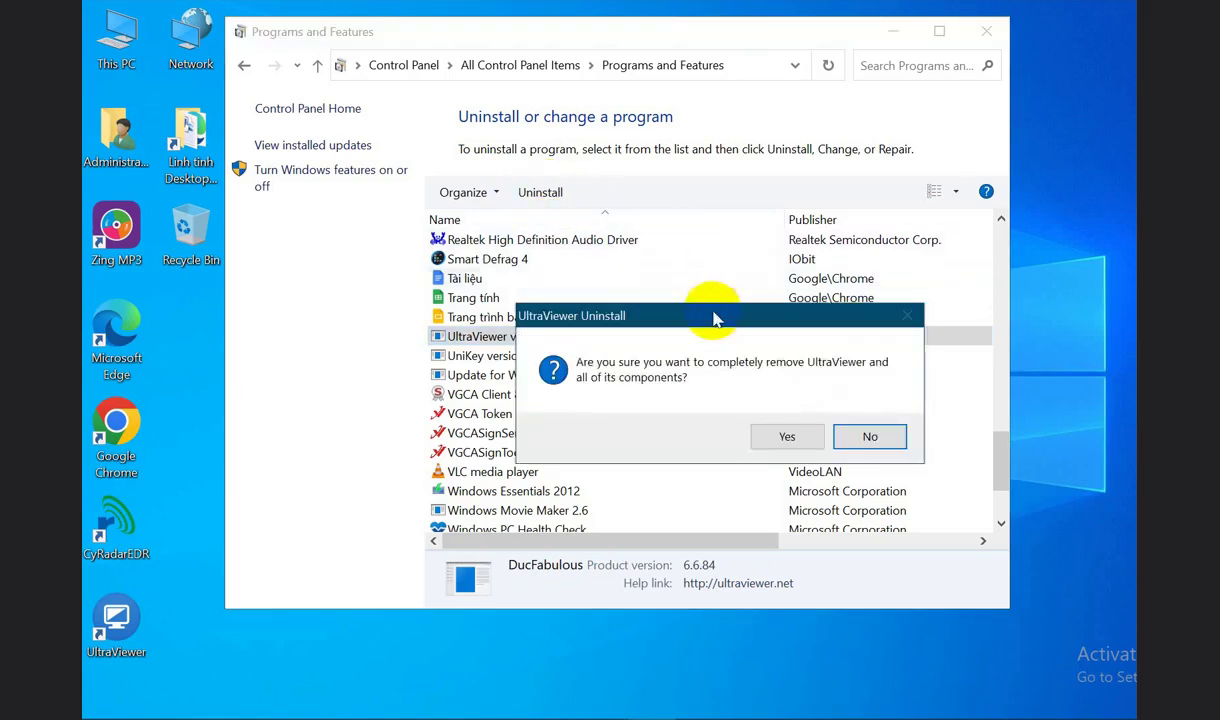
left_click(782, 436)
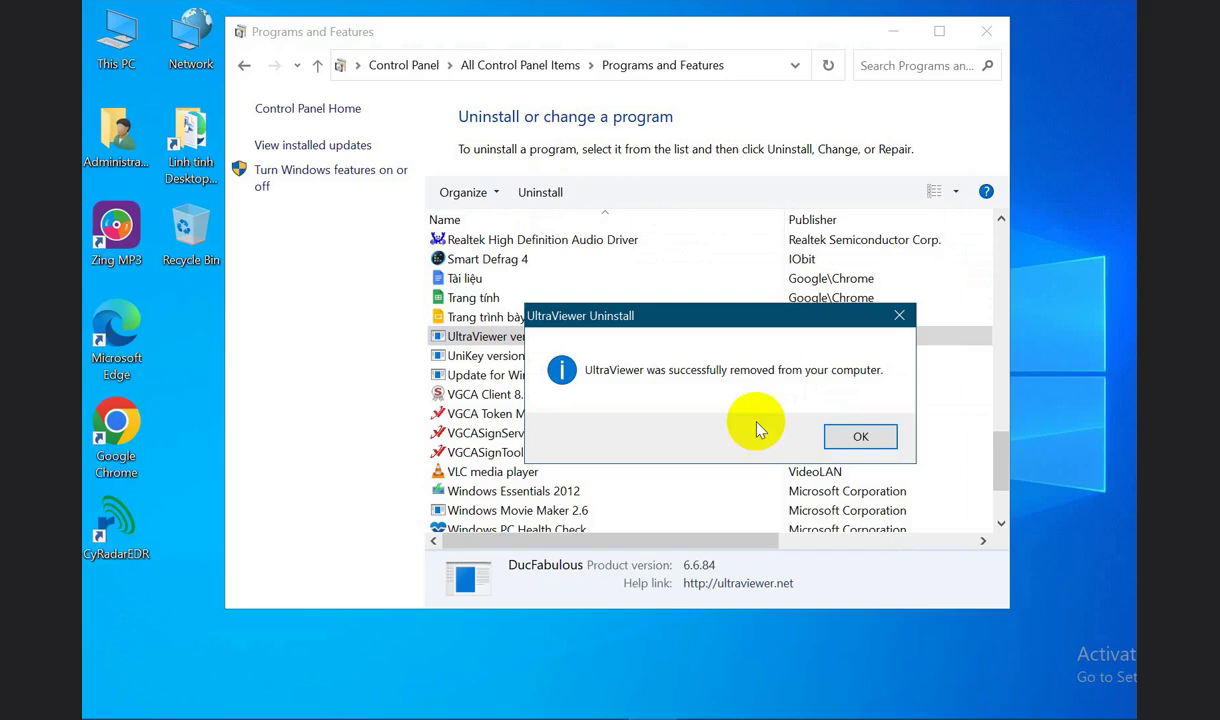
left_click(855, 436)
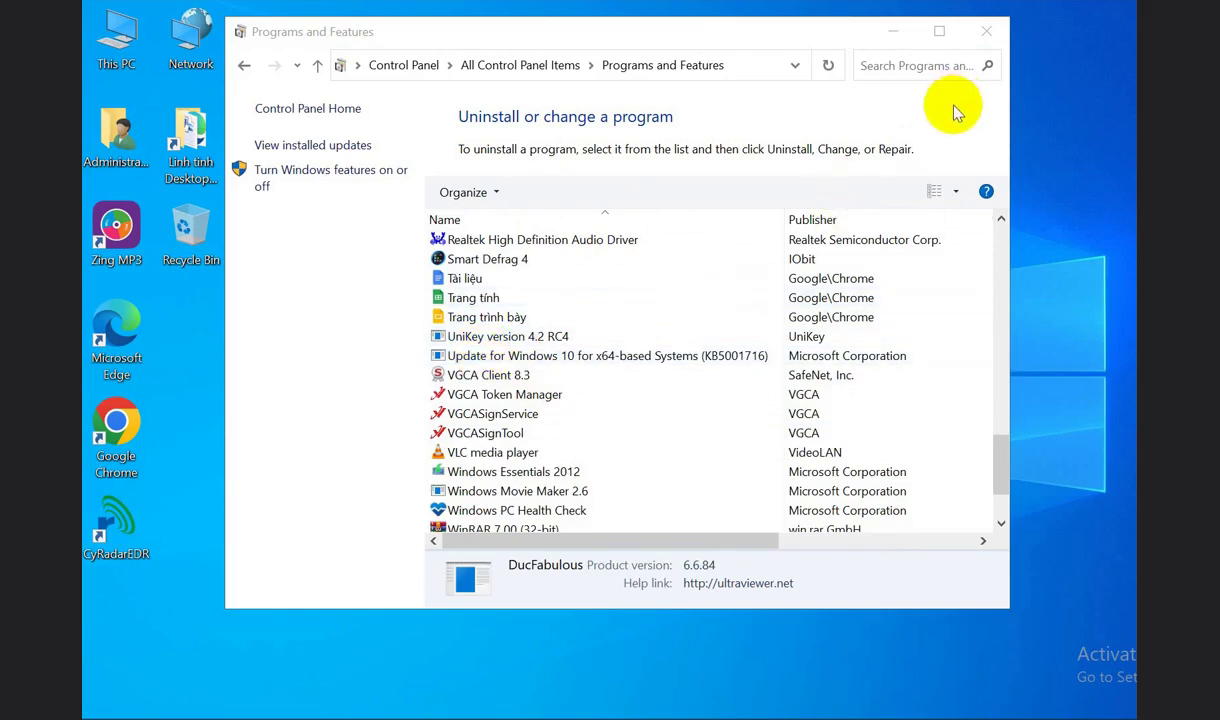
left_click(895, 36)
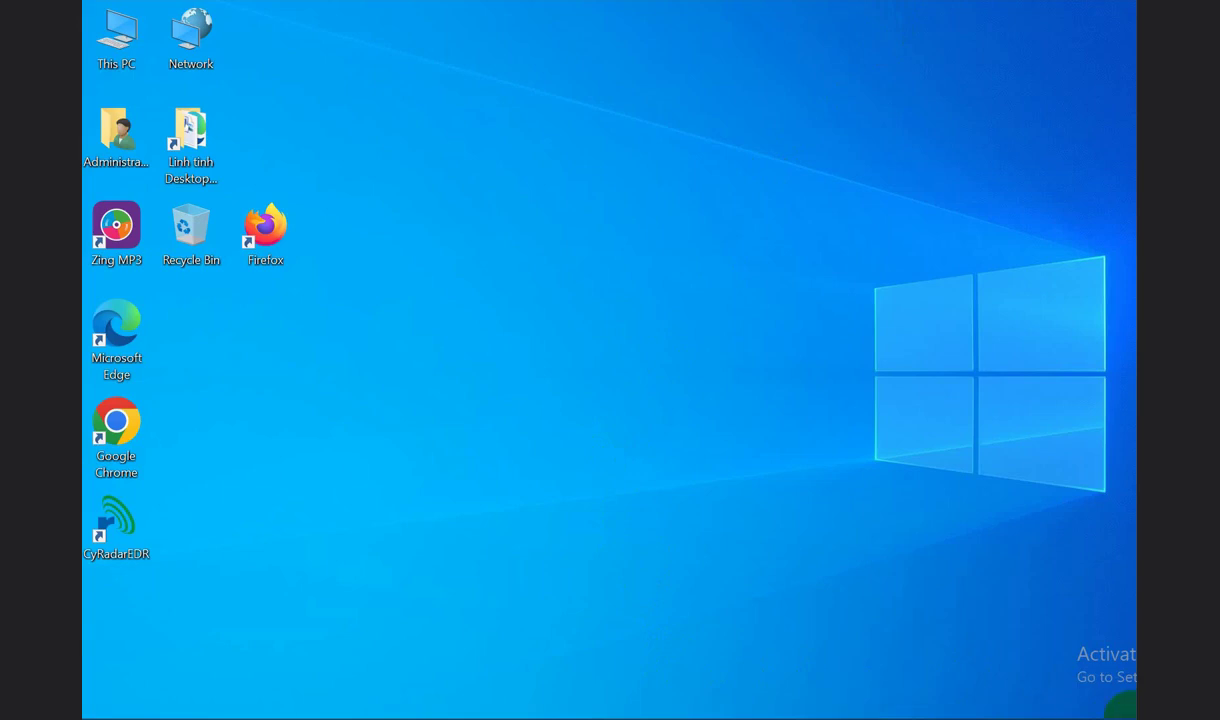
Step: Switch to Firefox and go to the website ca.gov.vn
mouse_move(965, 708)
double_click(264, 216)
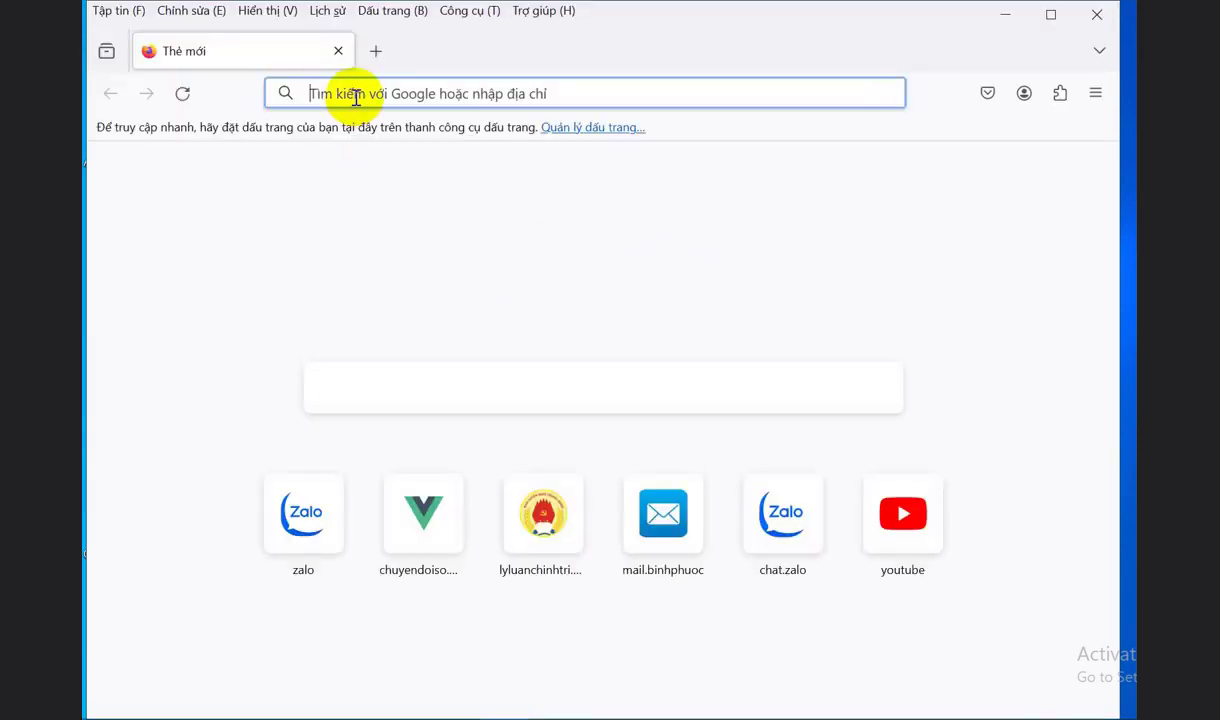
left_click(355, 94)
type("ca")
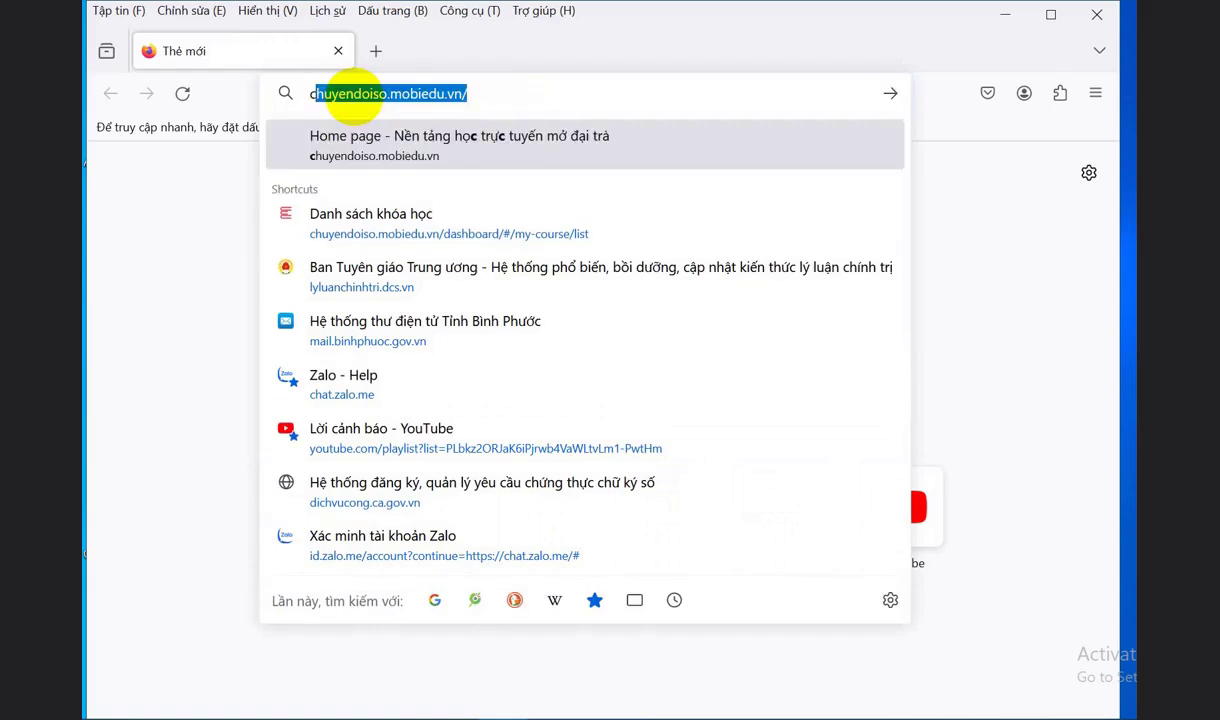
type(".g")
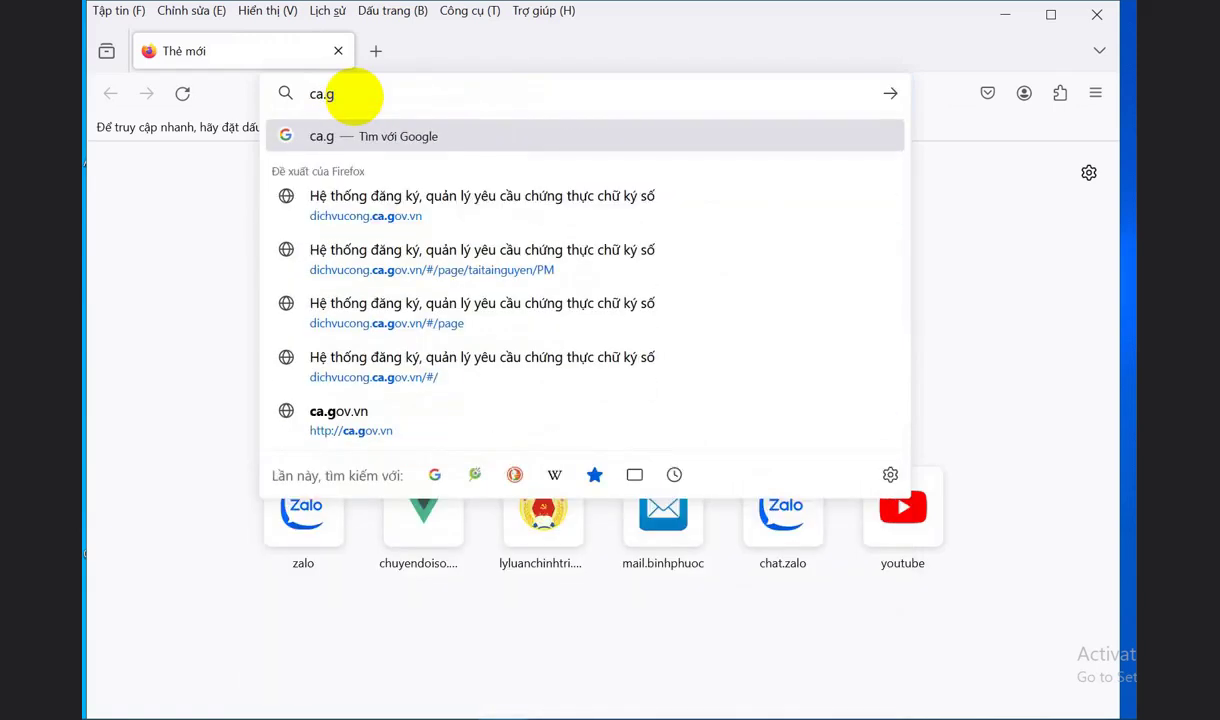
type("ov.vn")
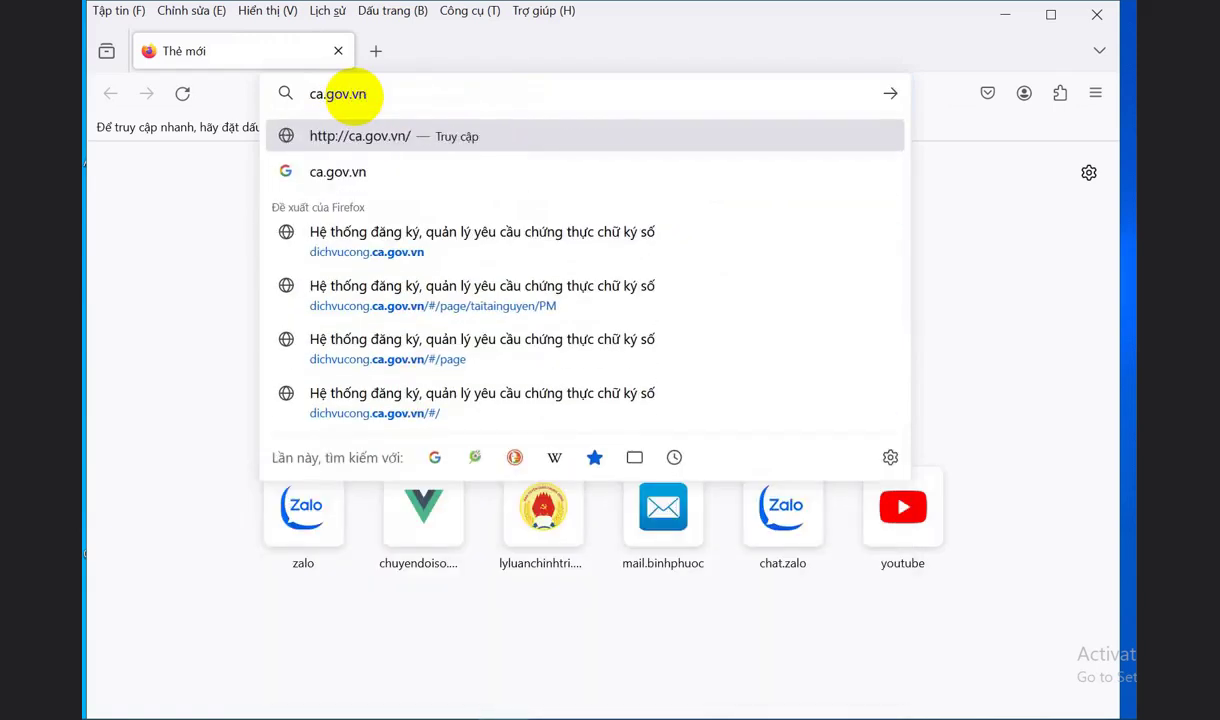
left_click(889, 94)
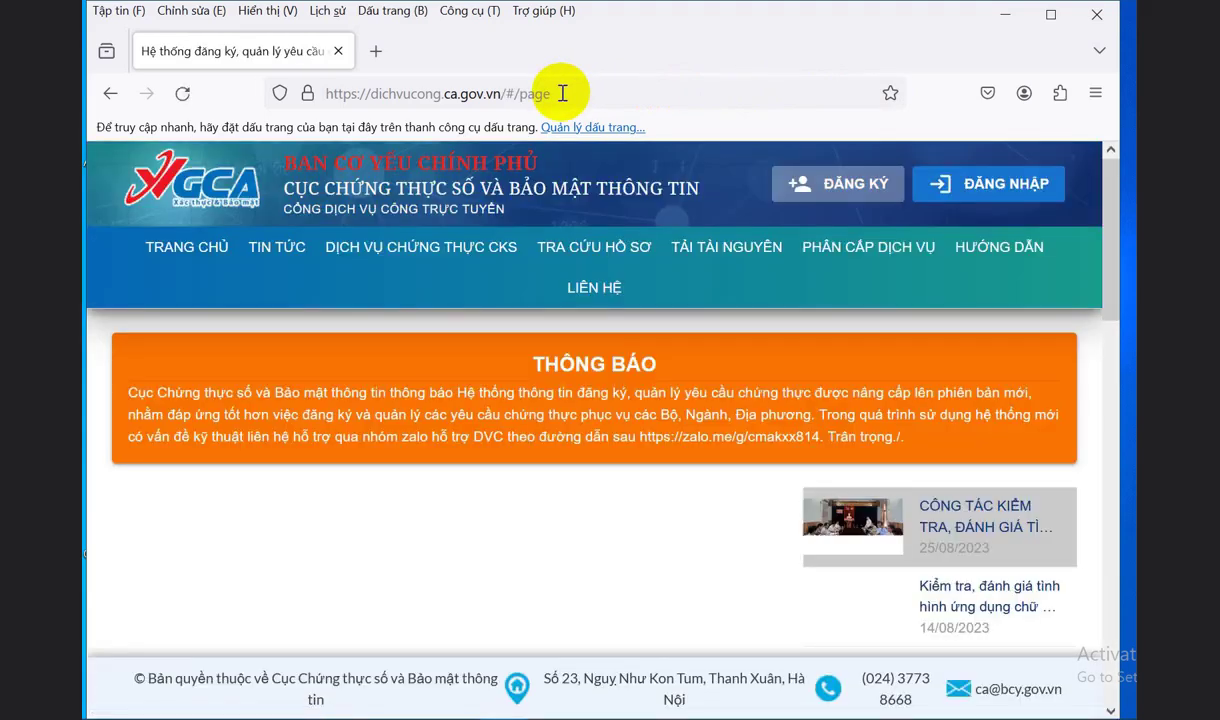
Step: Download "Phần mềm điều khiển máy tính từ xa" from the site's "Phần mềm, công cụ" resources
left_click_drag(1118, 233, 1081, 626)
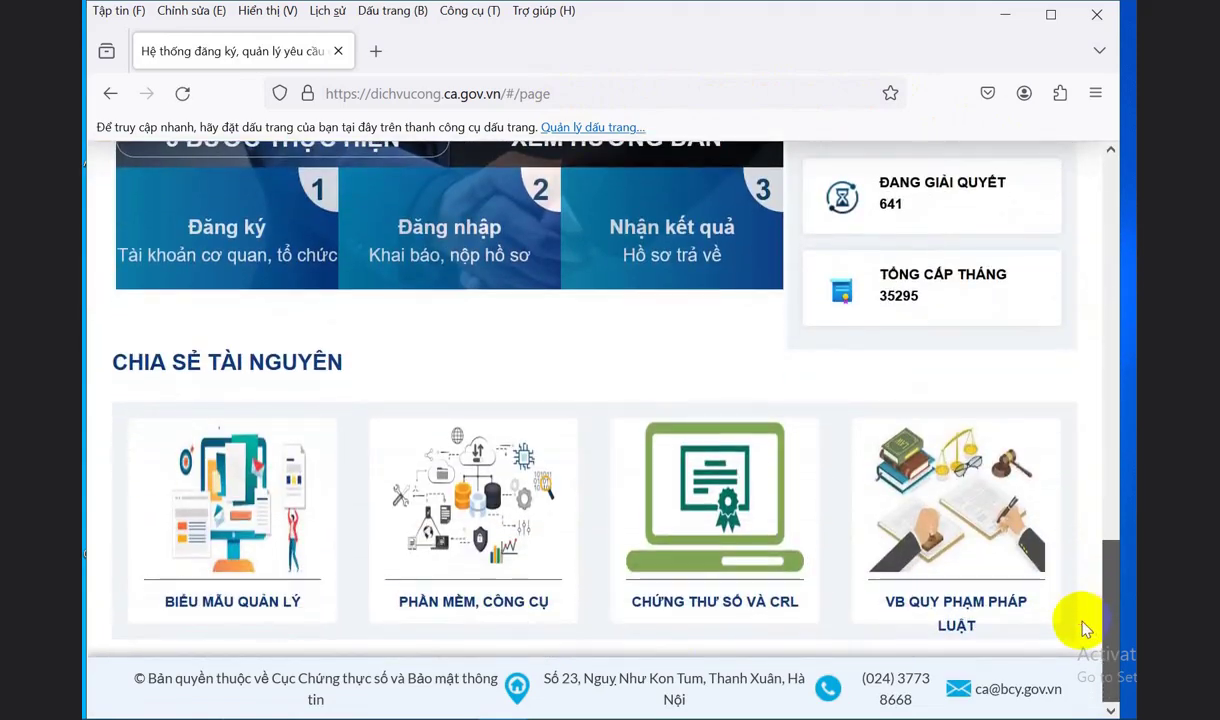
left_click(500, 595)
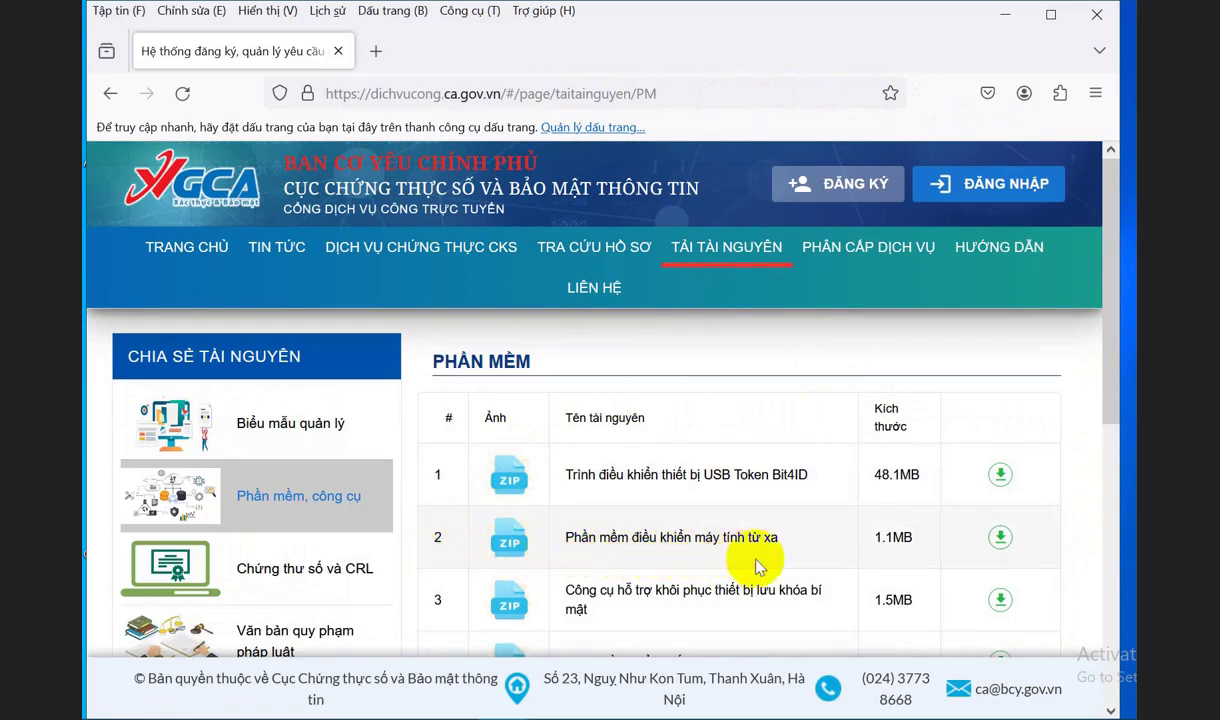
left_click(1000, 540)
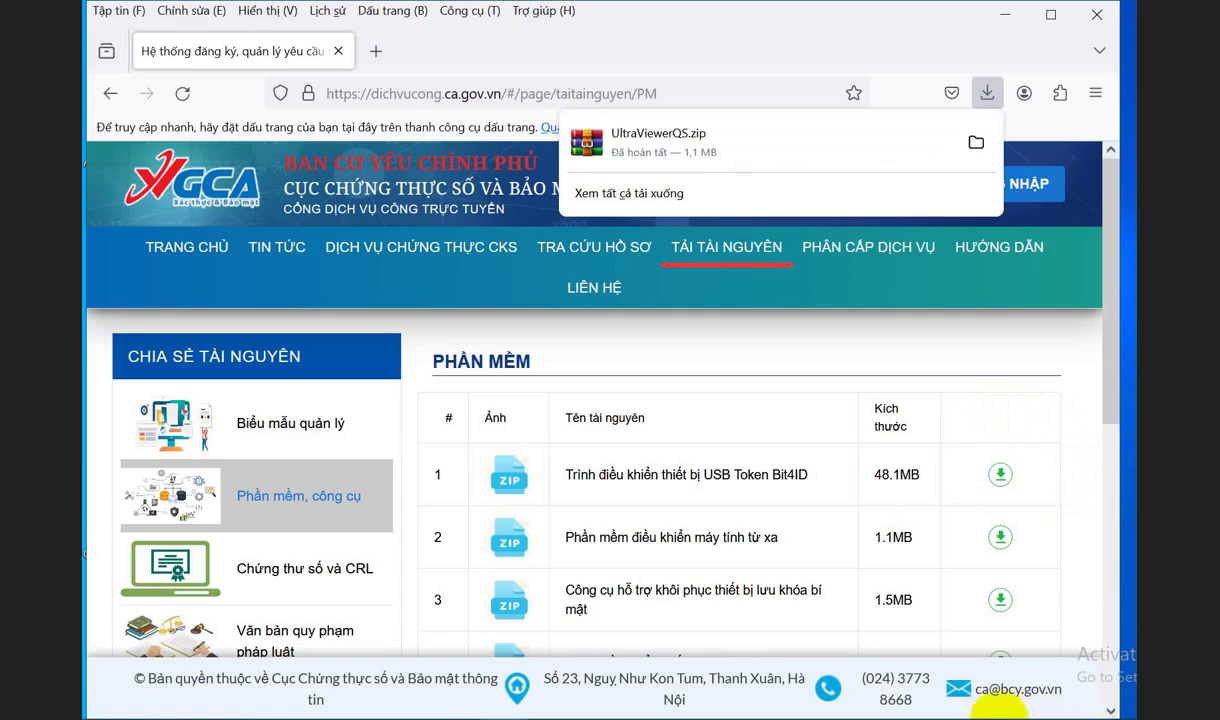
Step: Switch to File Explorer and open UltraViewerQS.zip from the Downloads folder
mouse_move(445, 705)
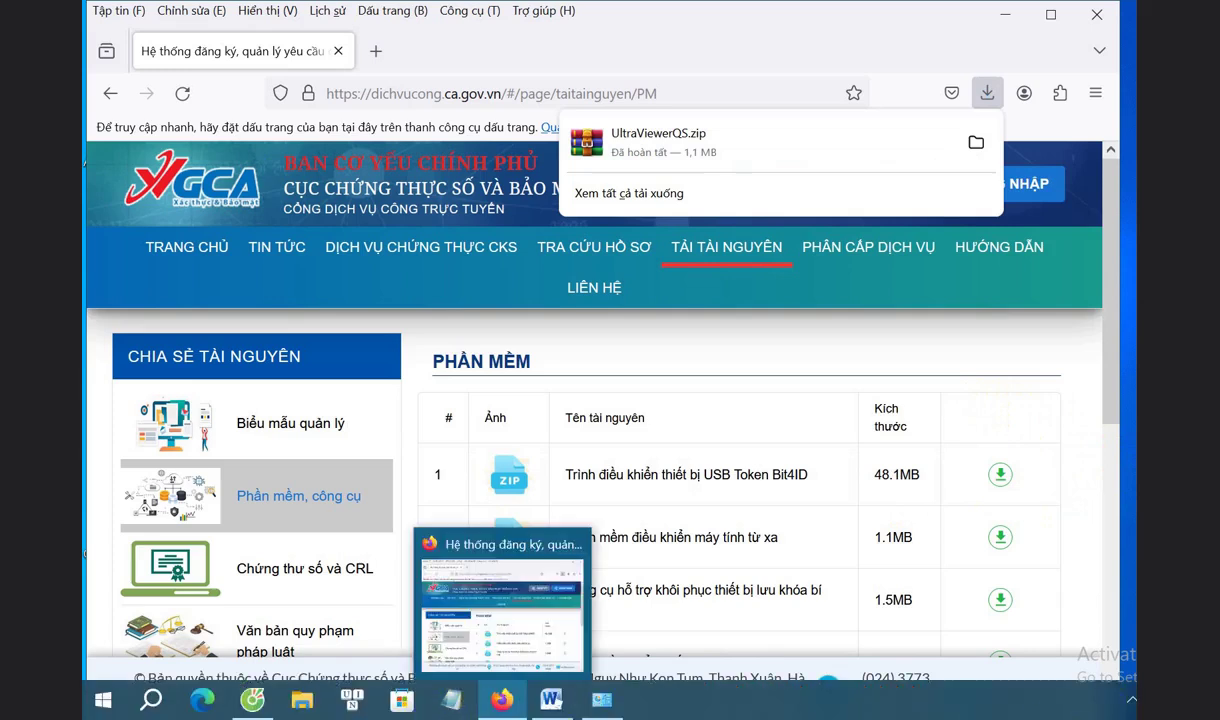
left_click(302, 703)
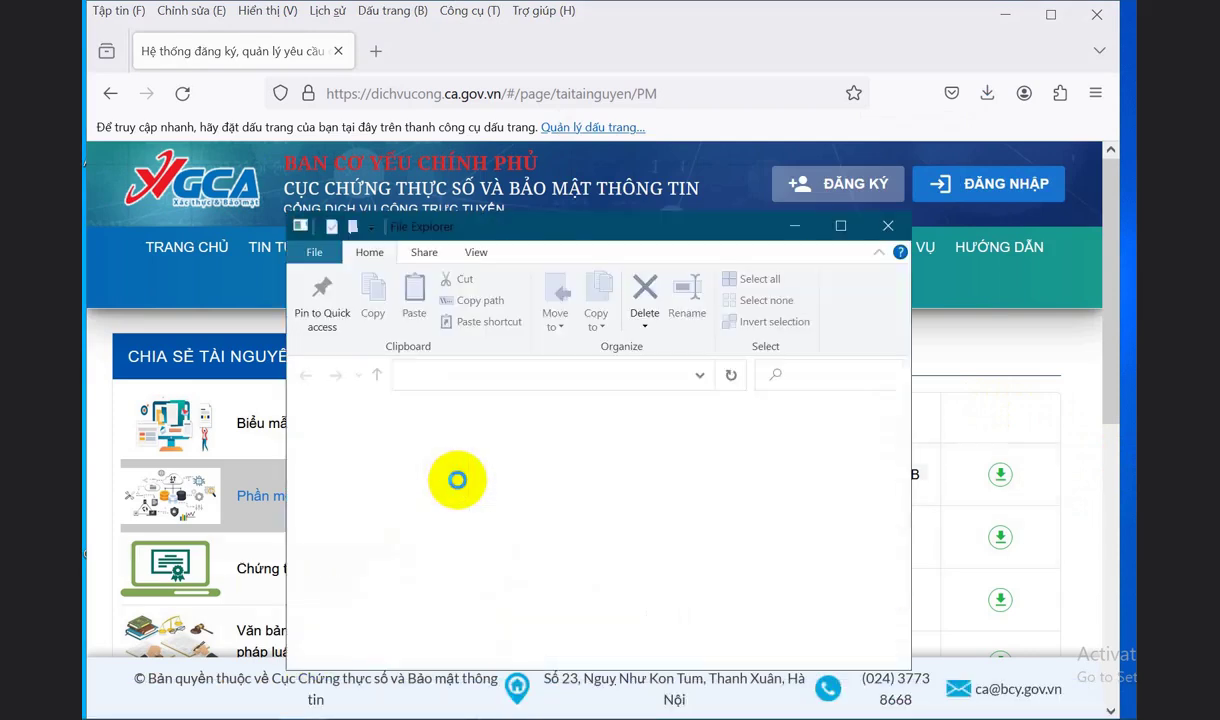
left_click_drag(575, 228, 584, 143)
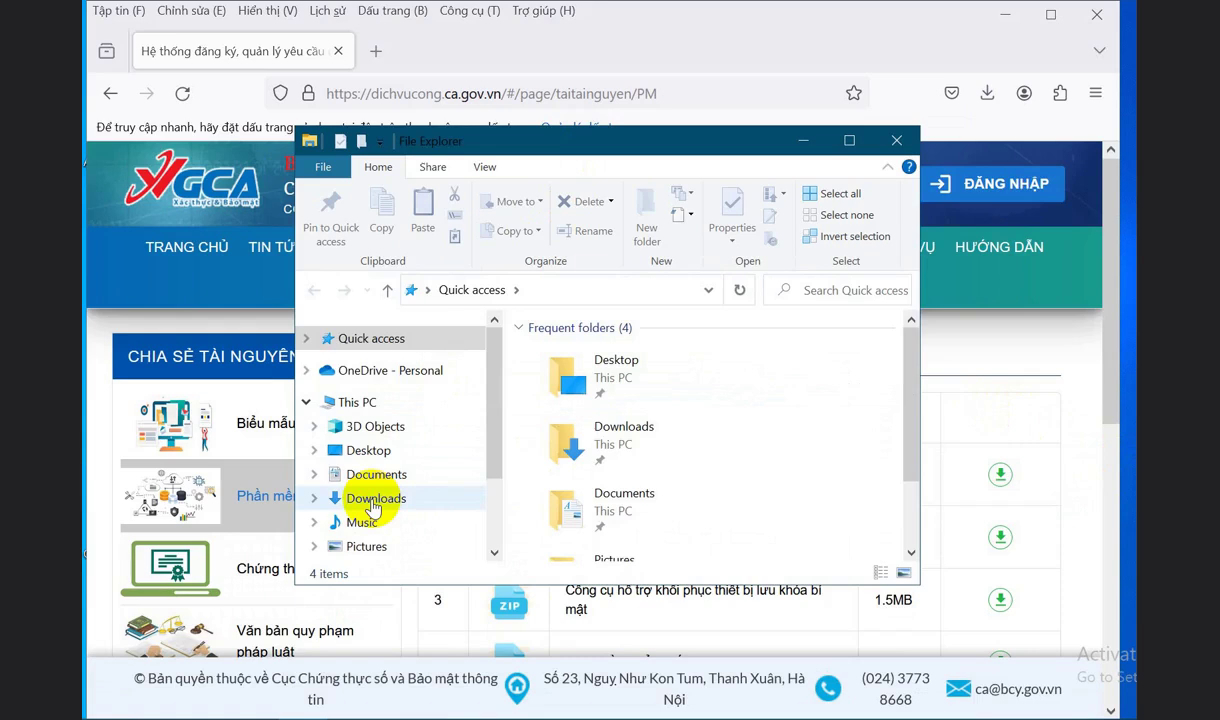
left_click(373, 500)
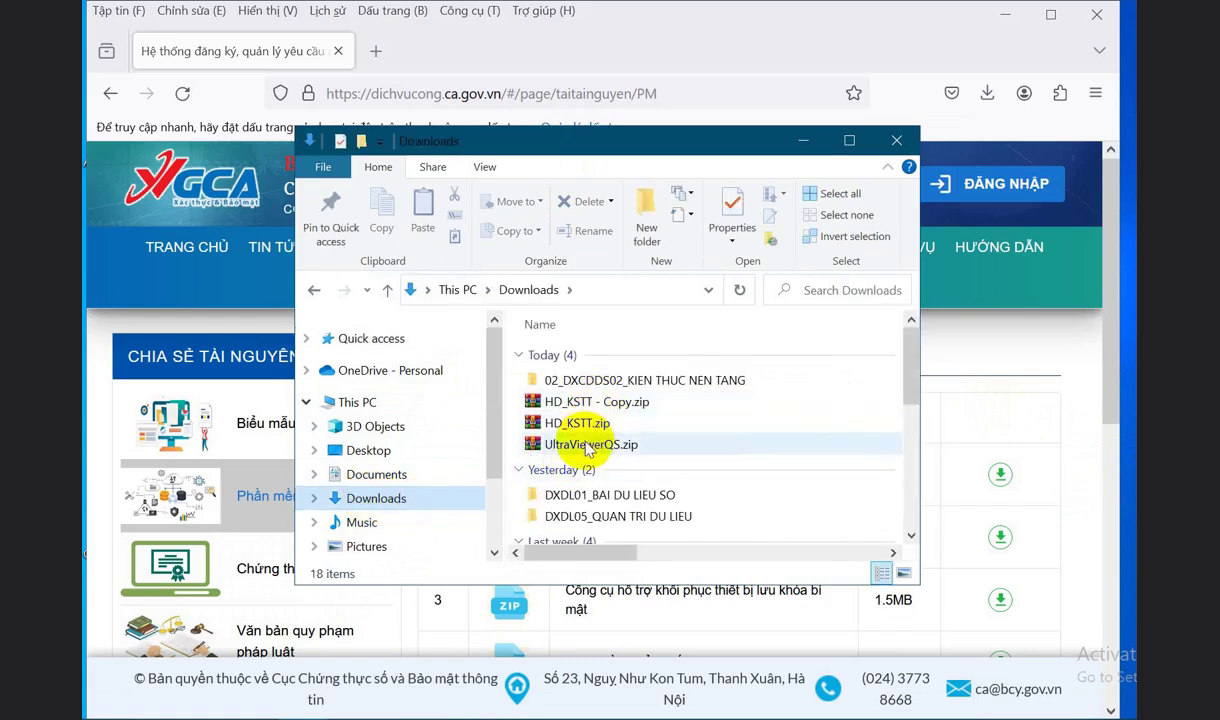
left_click(587, 448)
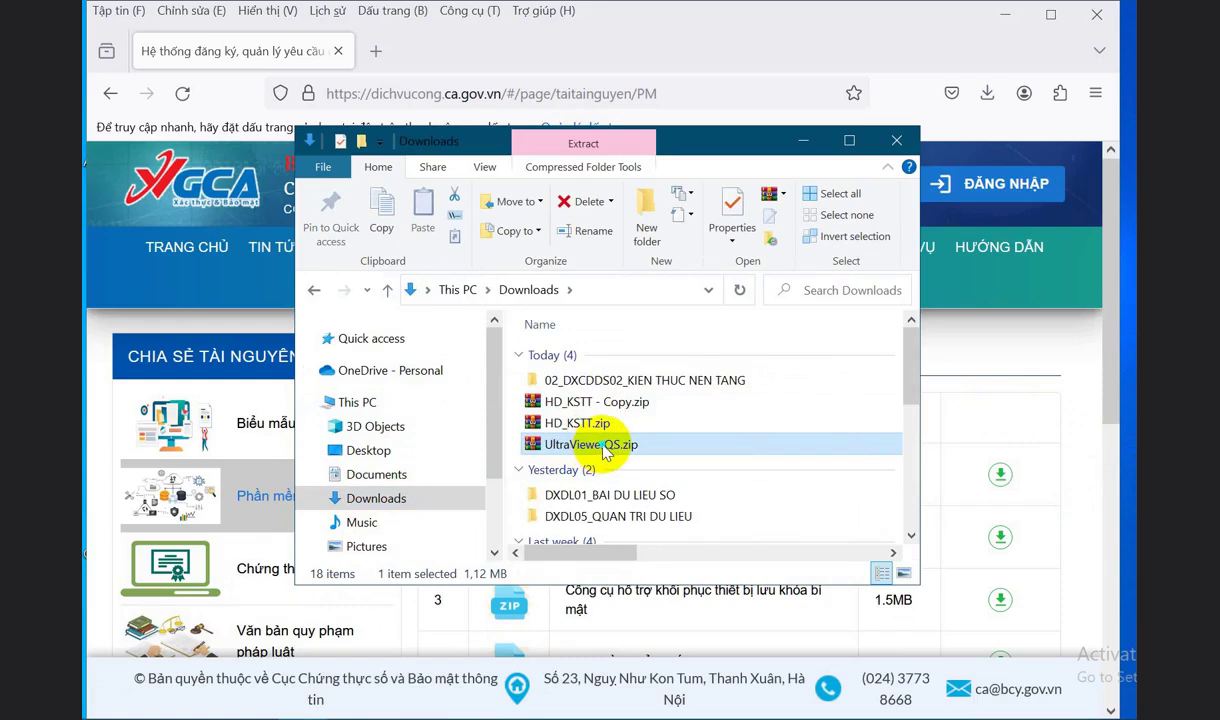
right_click(605, 452)
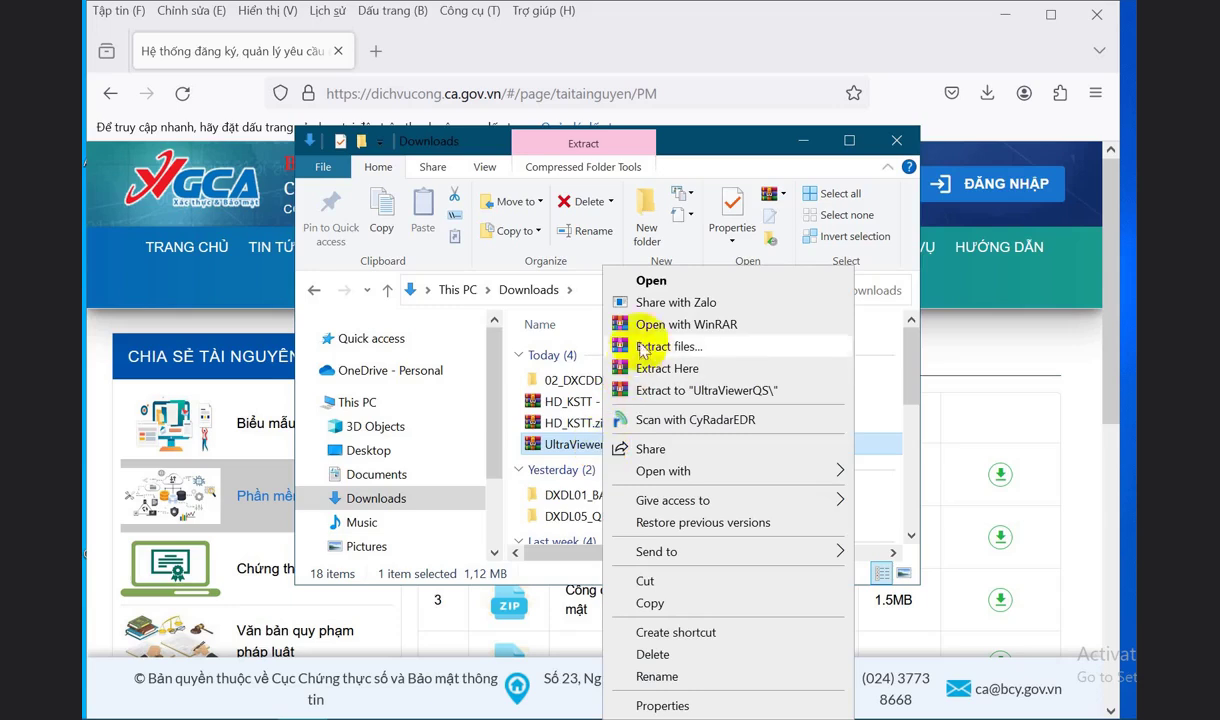
left_click(652, 281)
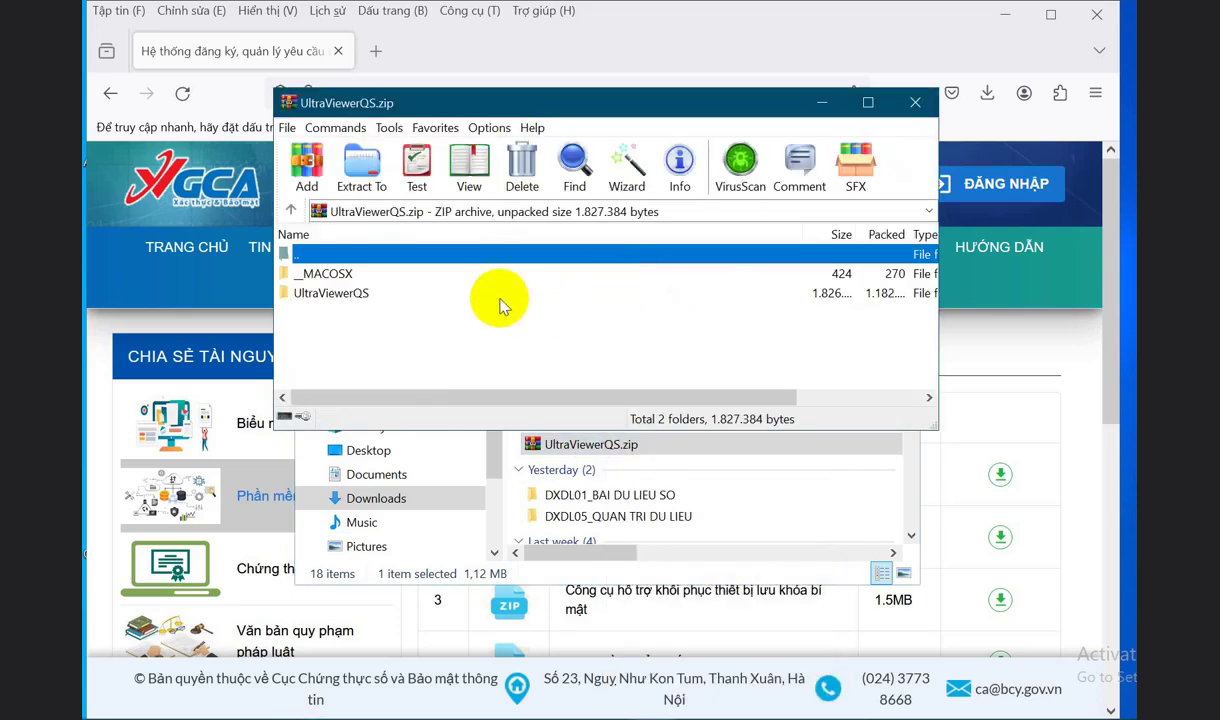
Step: Run UltraViewerQS.exe from the archive's UltraViewerQS folder and allow it past the security warning
left_click(338, 296)
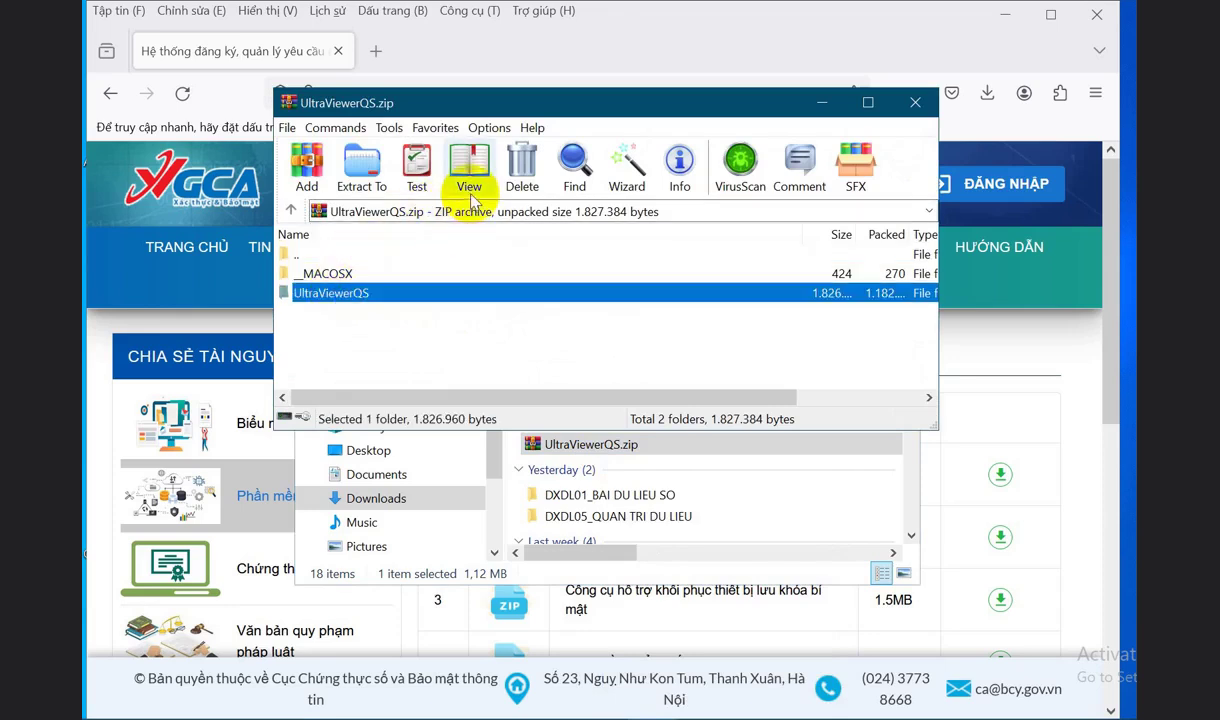
double_click(340, 300)
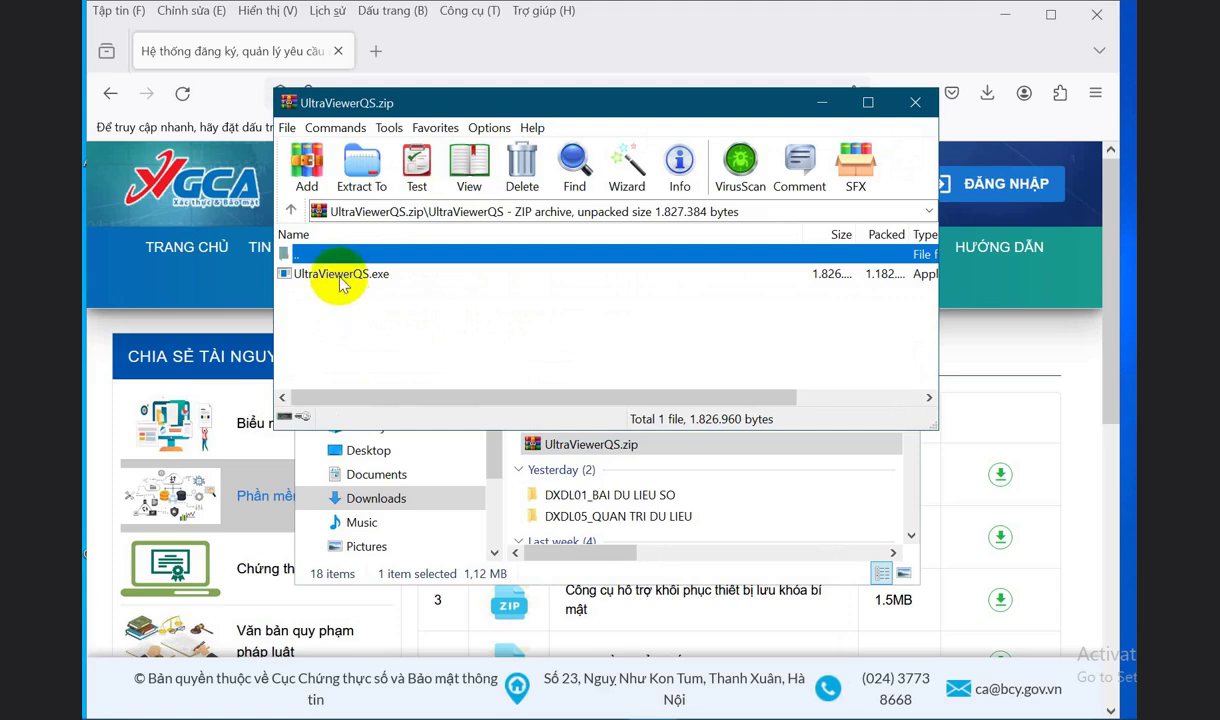
left_click(340, 278)
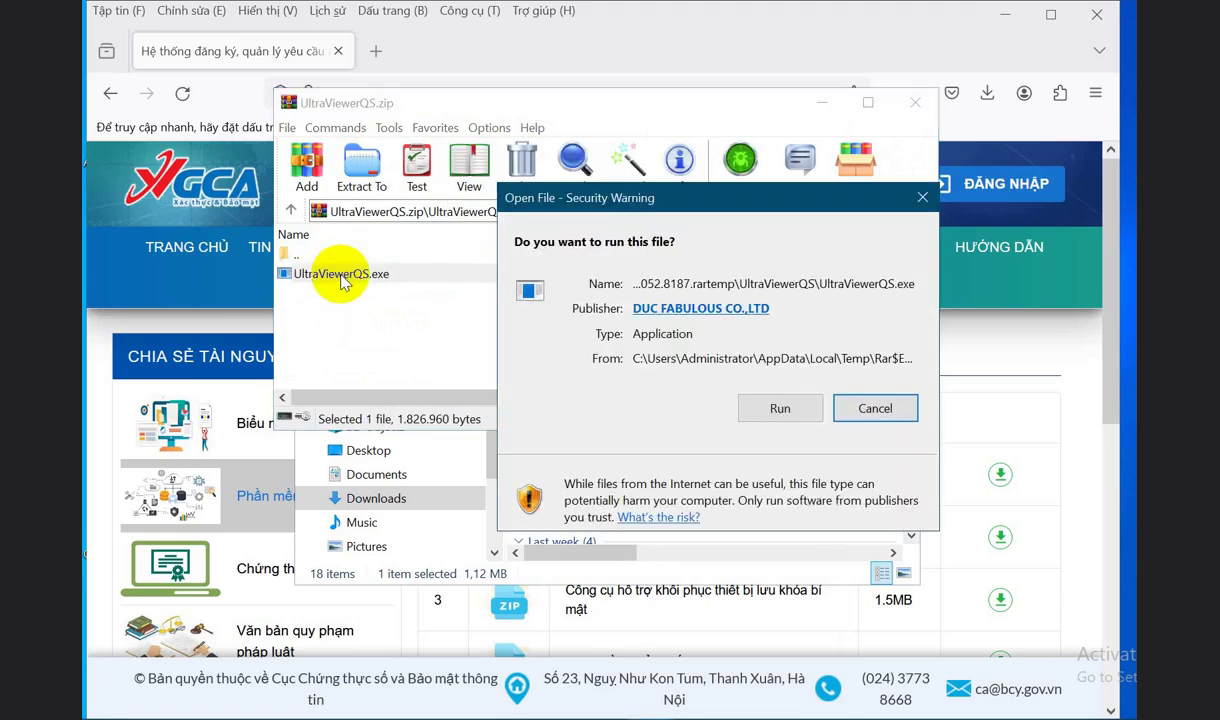
left_click(772, 408)
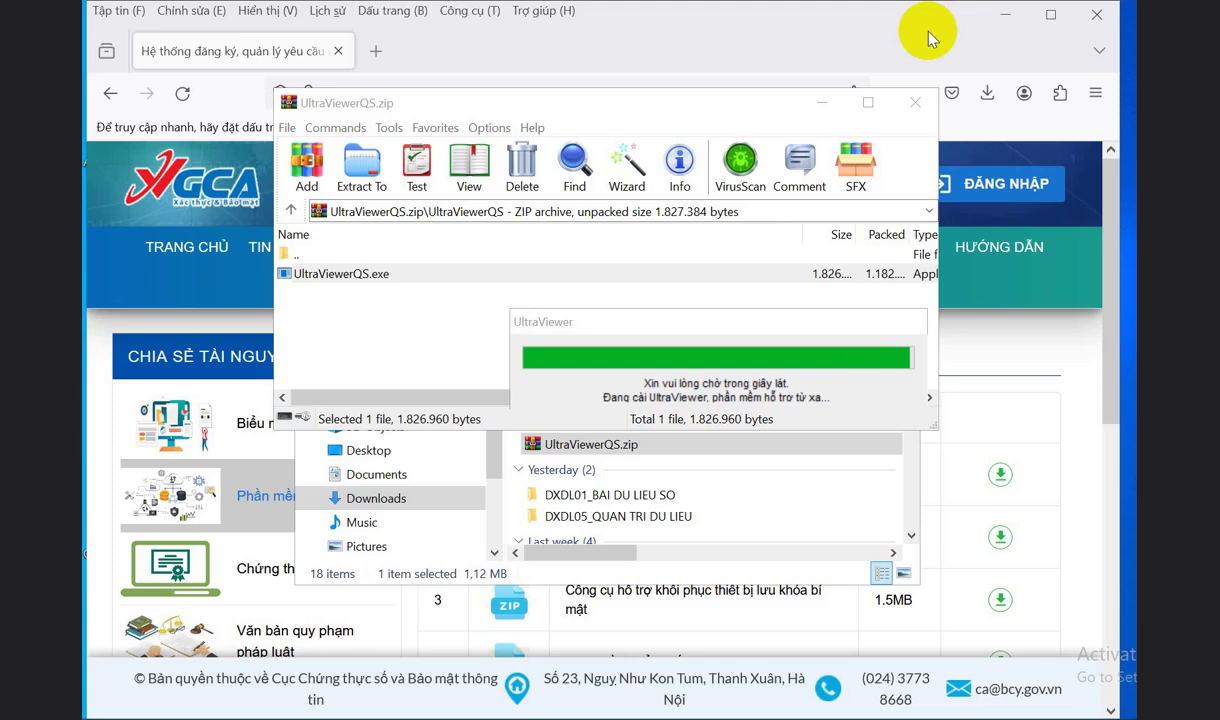
Step: Minimize the browser and move the archive window aside to reach the UltraViewer desktop shortcut and the remote-support window
left_click(1010, 22)
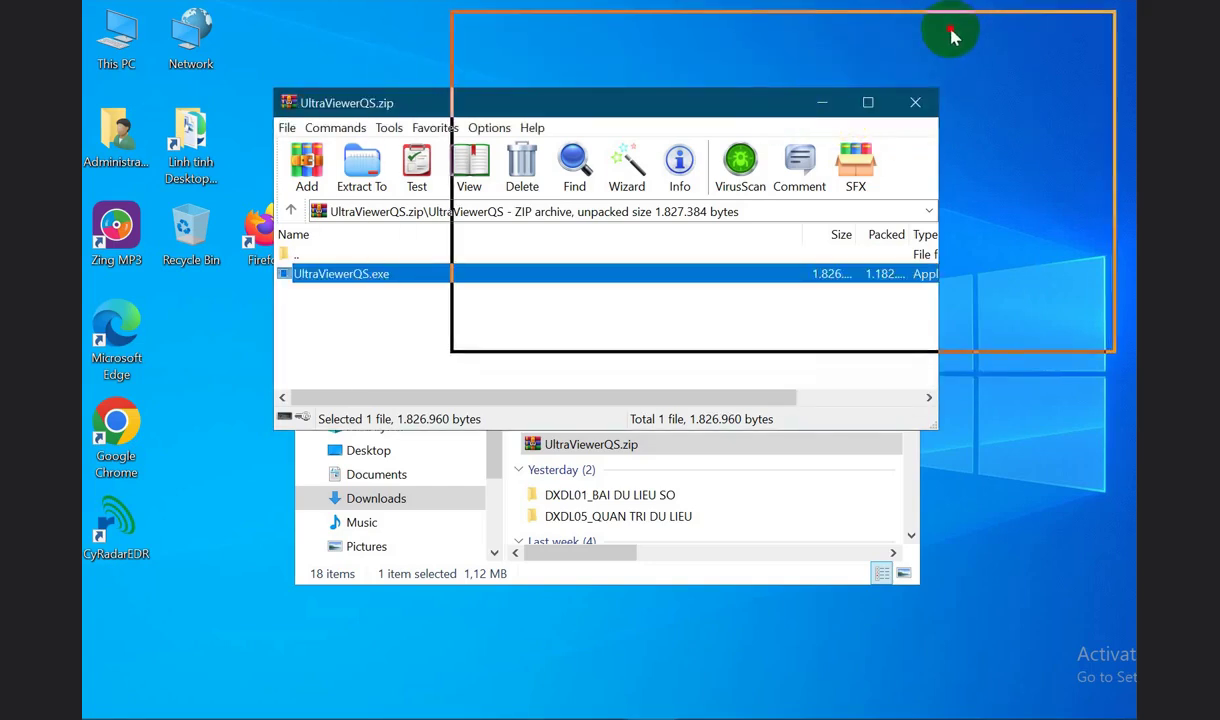
left_click_drag(951, 36, 951, 36)
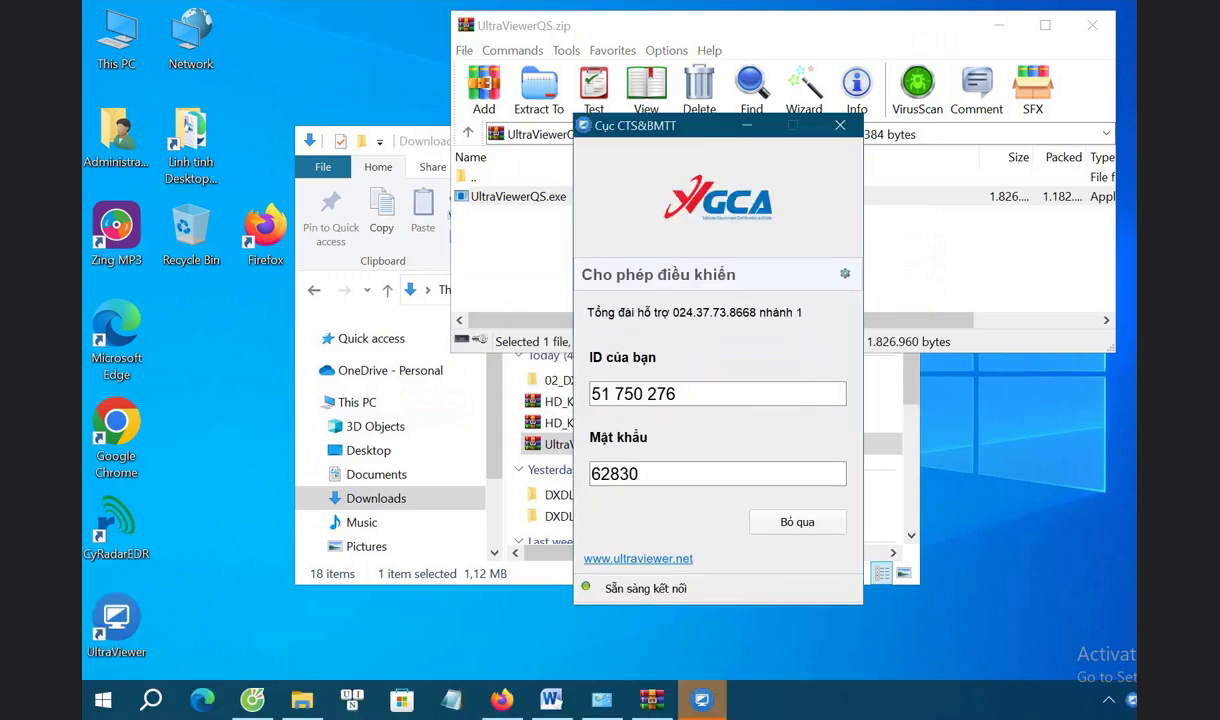
left_click(130, 637)
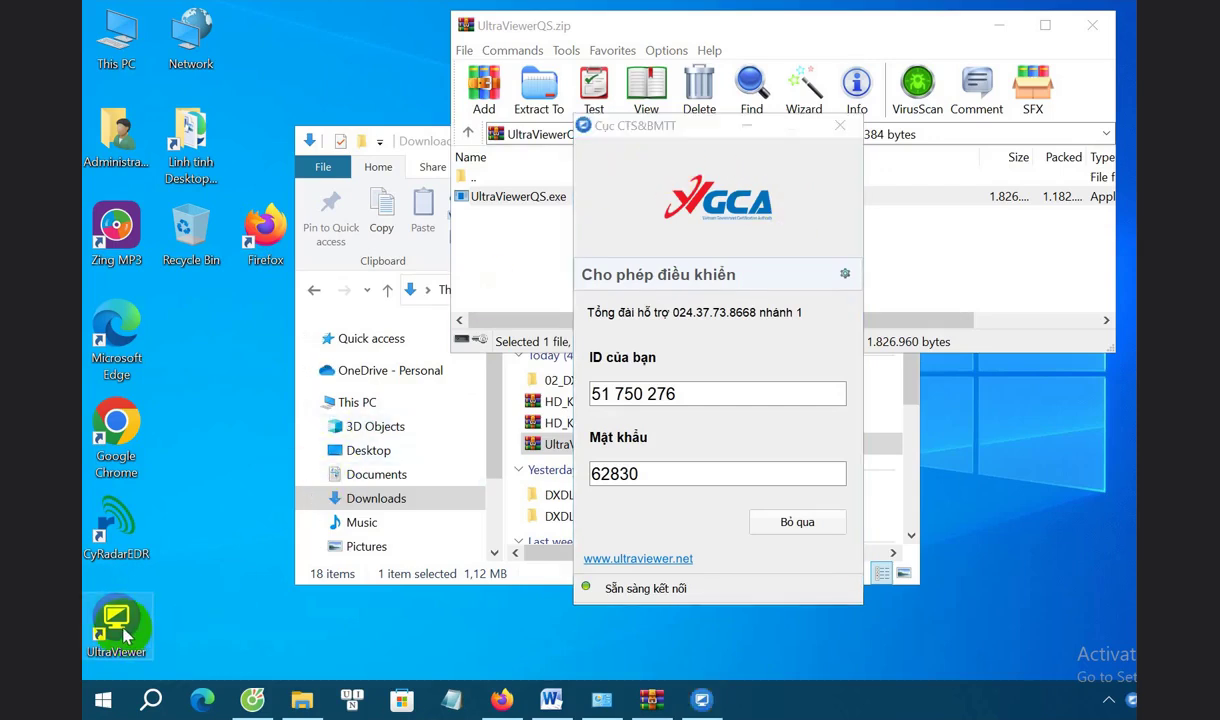
left_click(699, 127)
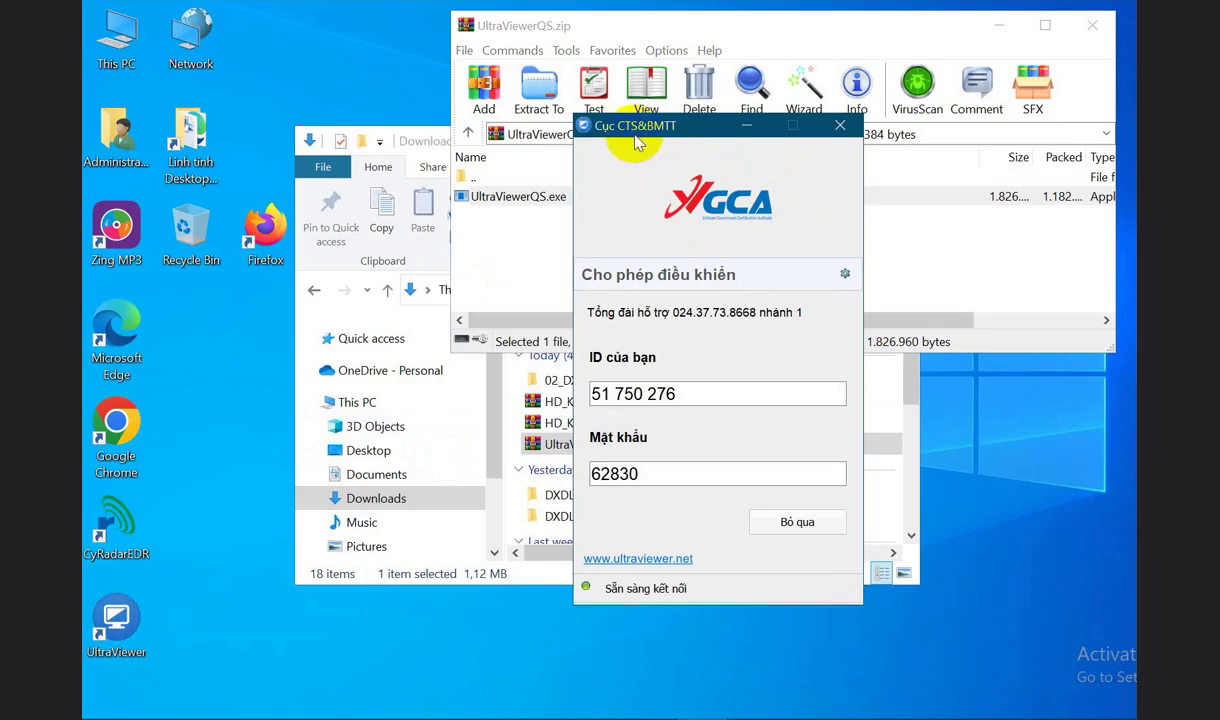
Step: Exit the Cục CTS&BMTT remote-support window, confirming the exit, and close the archive and Downloads windows
left_click(839, 127)
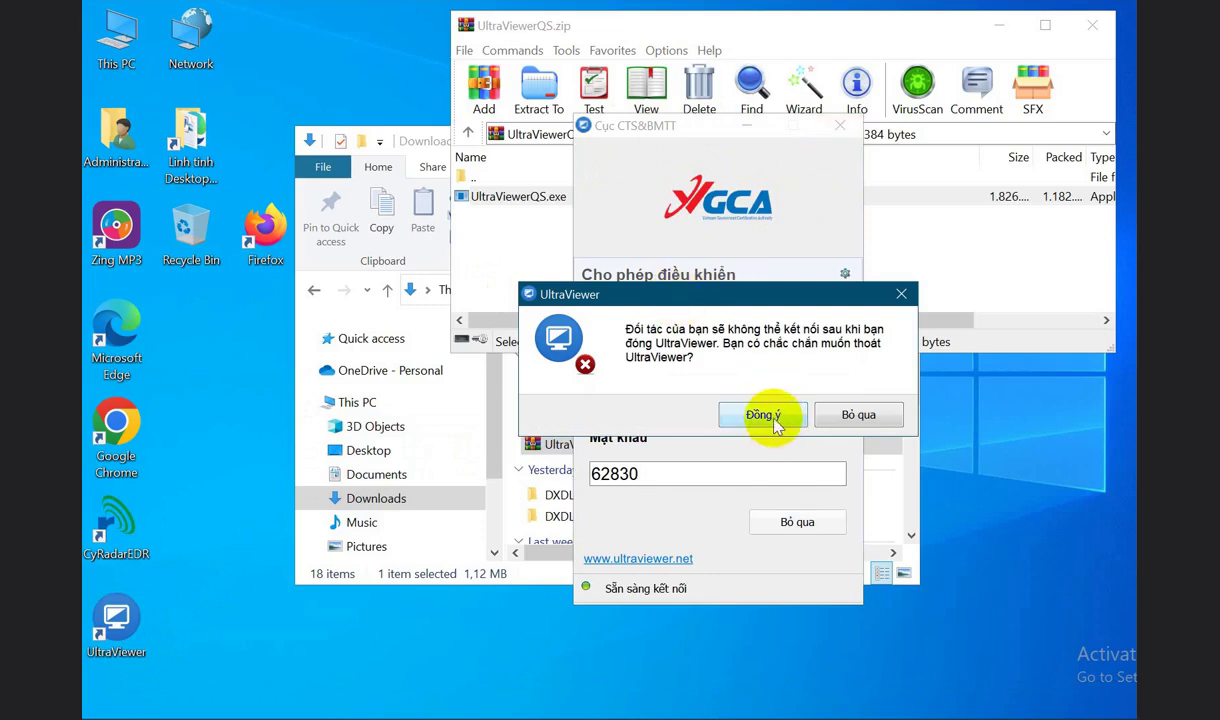
left_click(763, 416)
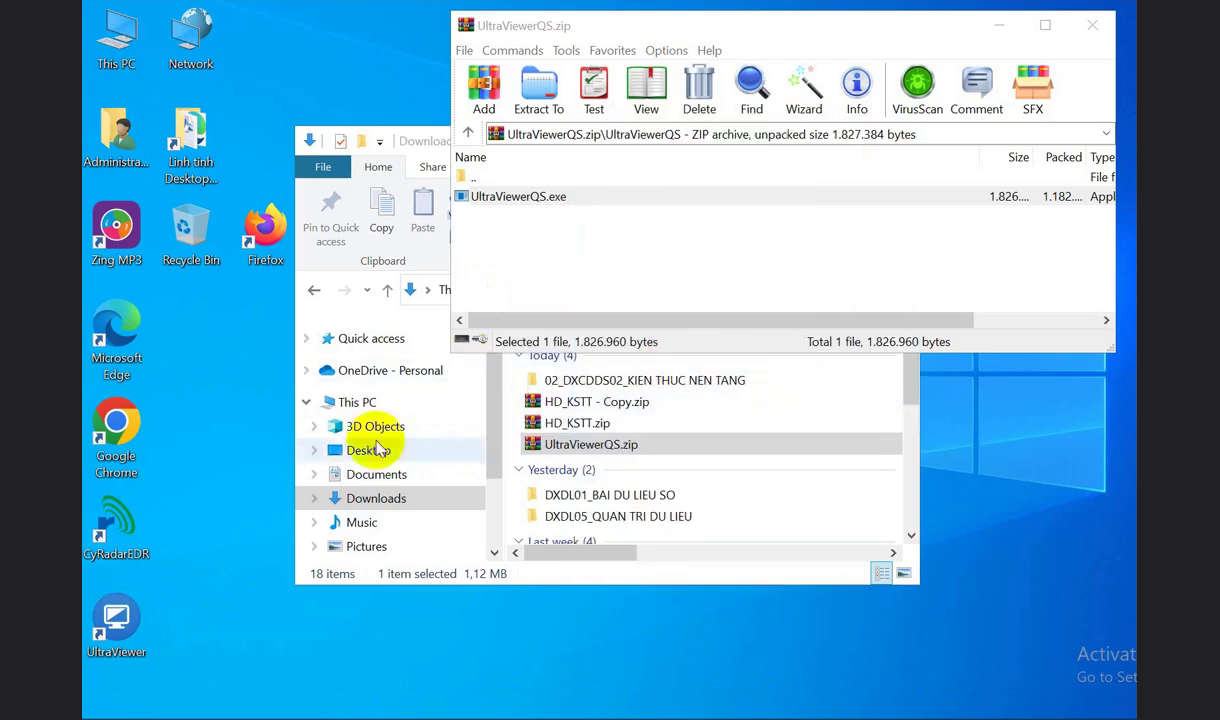
left_click(1091, 24)
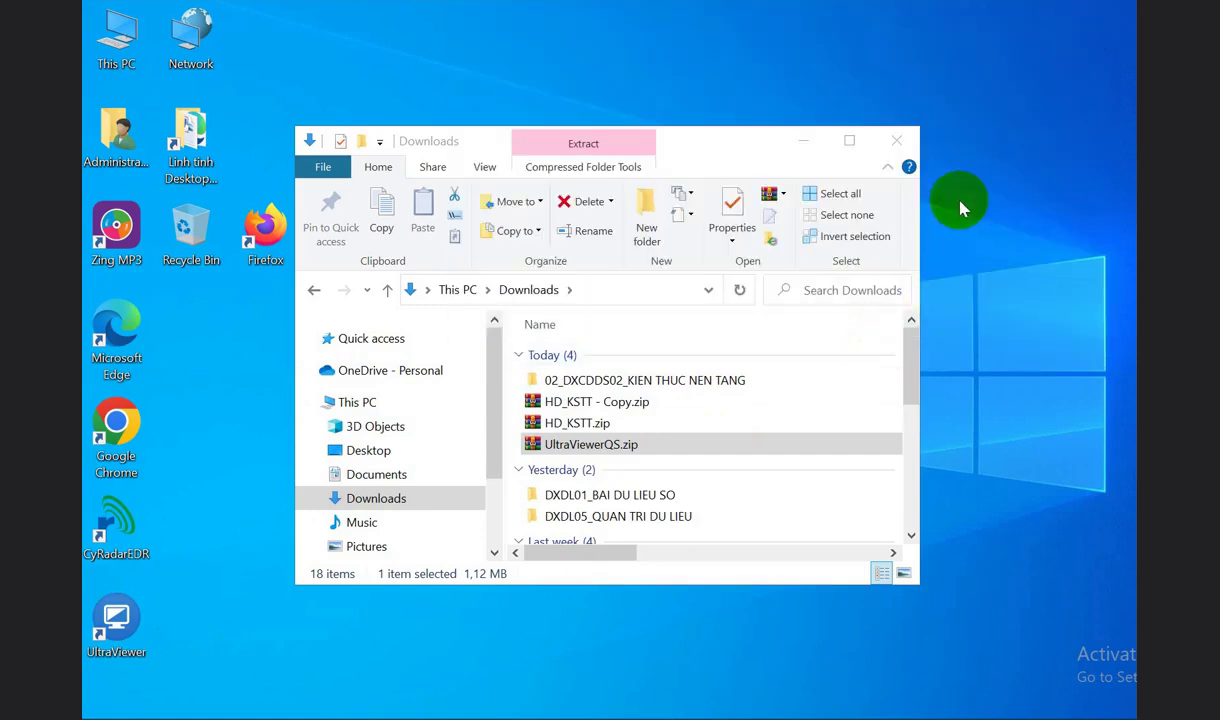
left_click(896, 140)
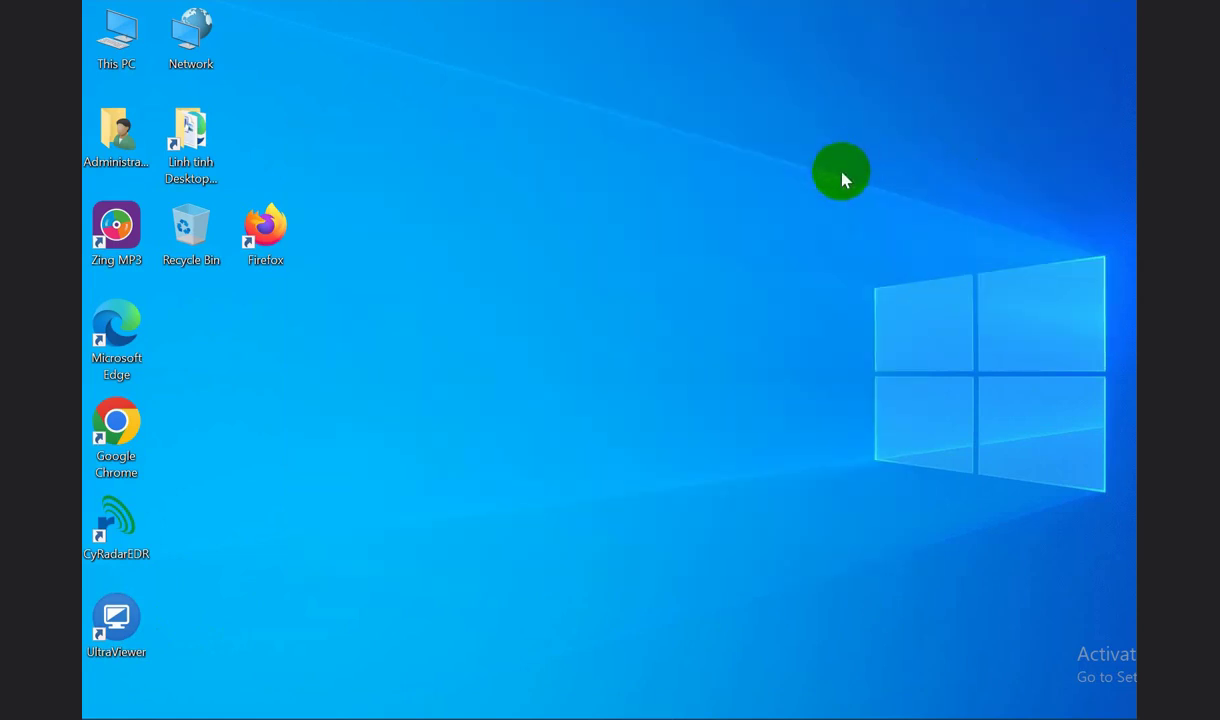
Step: Launch UltraViewer from its desktop shortcut
left_click(125, 633)
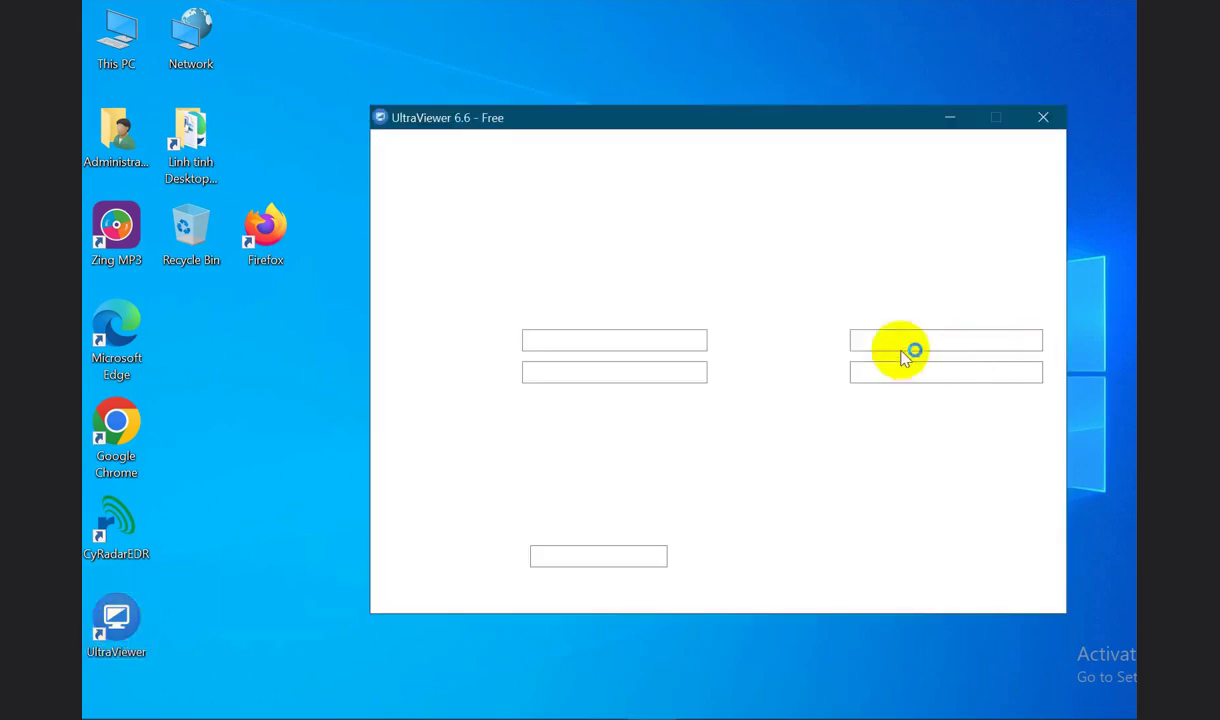
Step: Close the UltraViewer window and confirm the exit
left_click(890, 40)
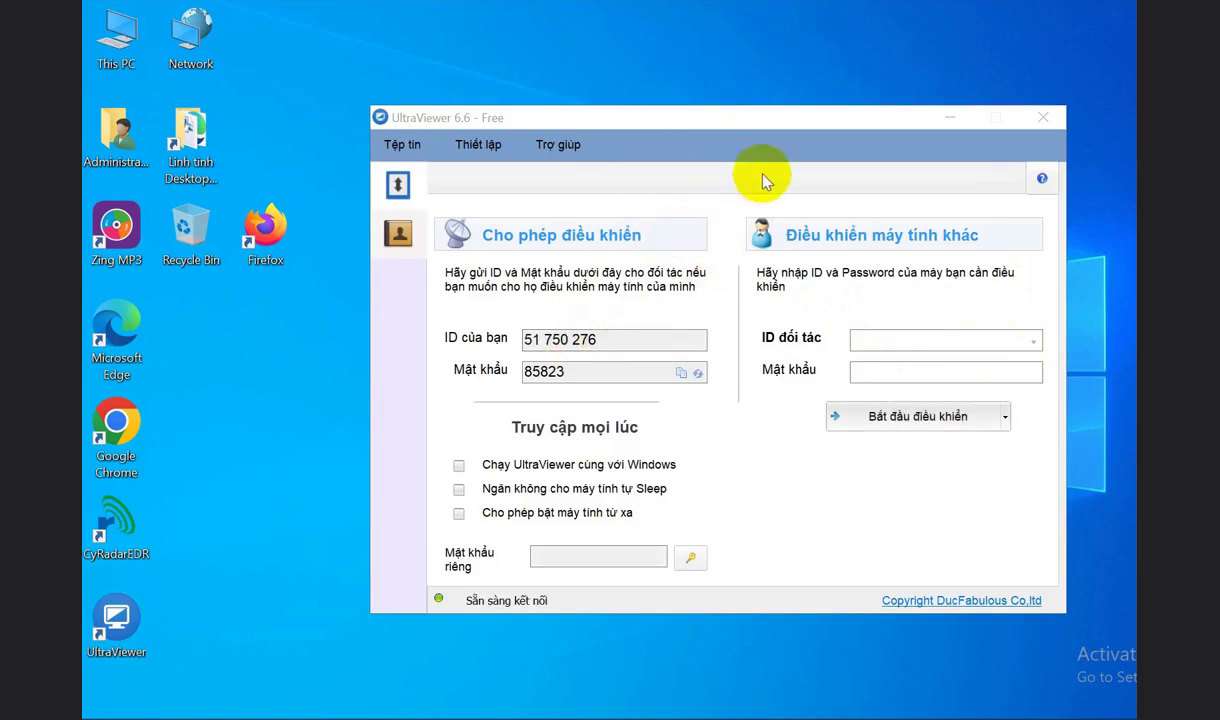
left_click(465, 125)
left_click(1043, 117)
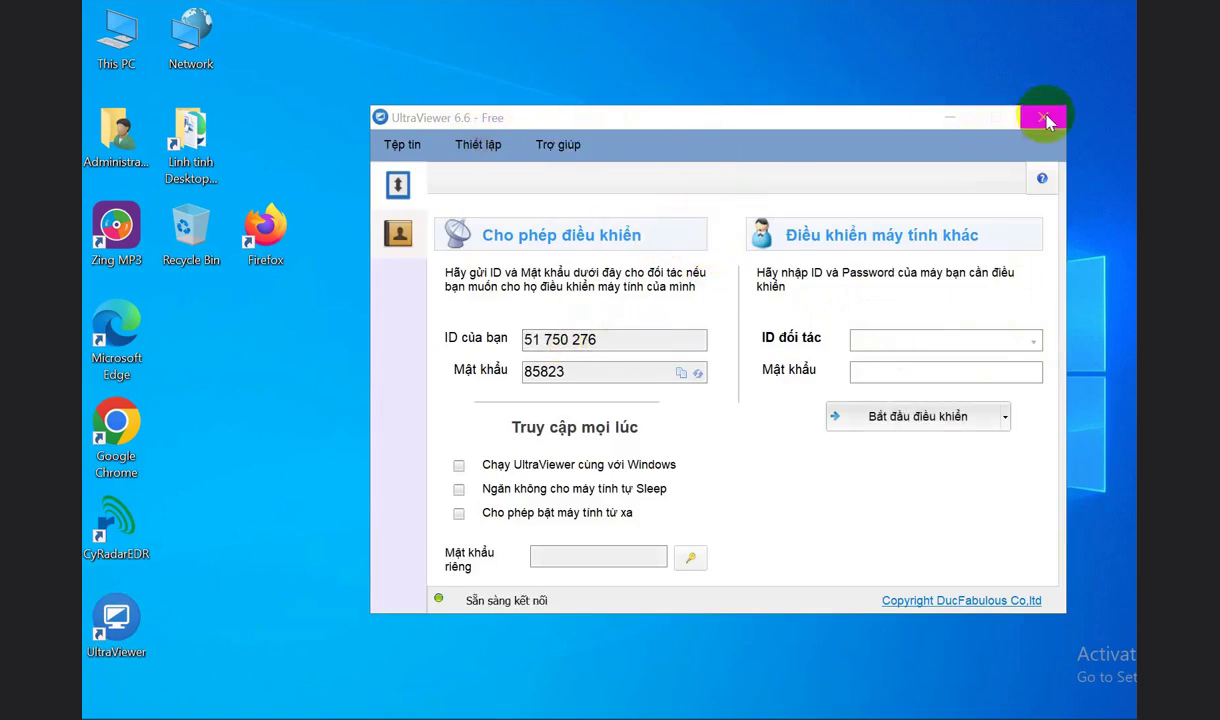
left_click(762, 414)
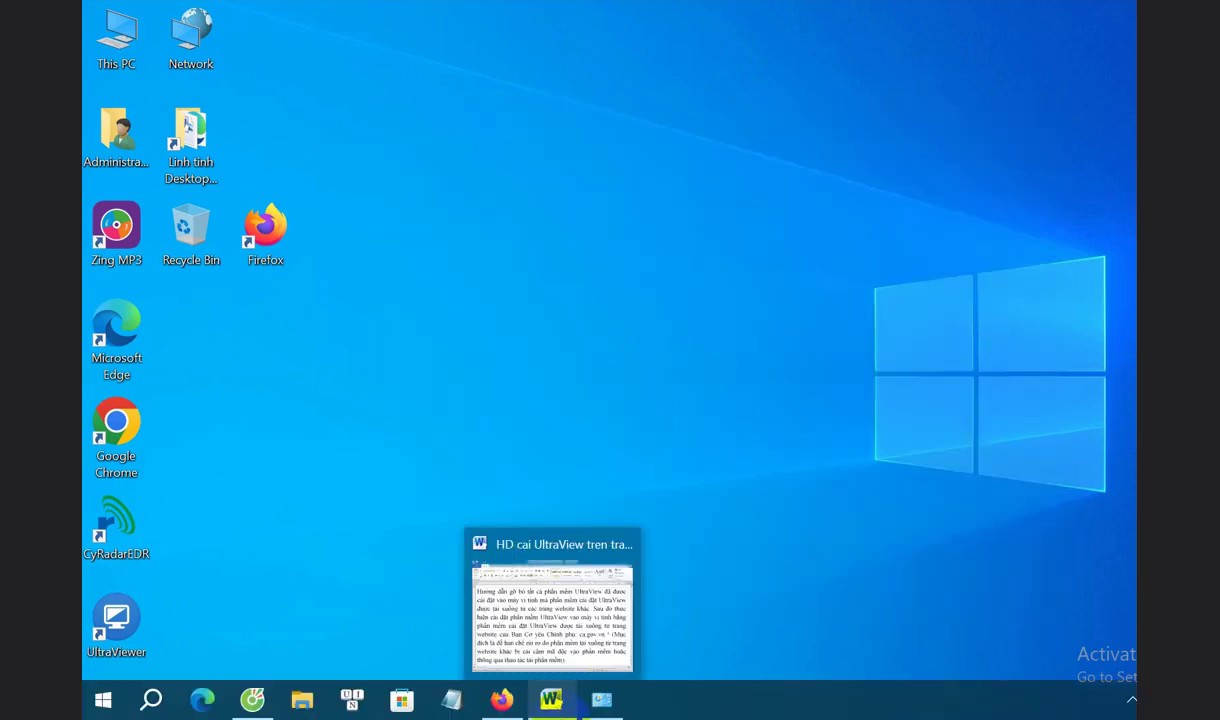
Step: Bring back Programs and Features, reload it through All Control Panel Items, and find the UltraViewer entry in the refreshed program list
left_click(599, 701)
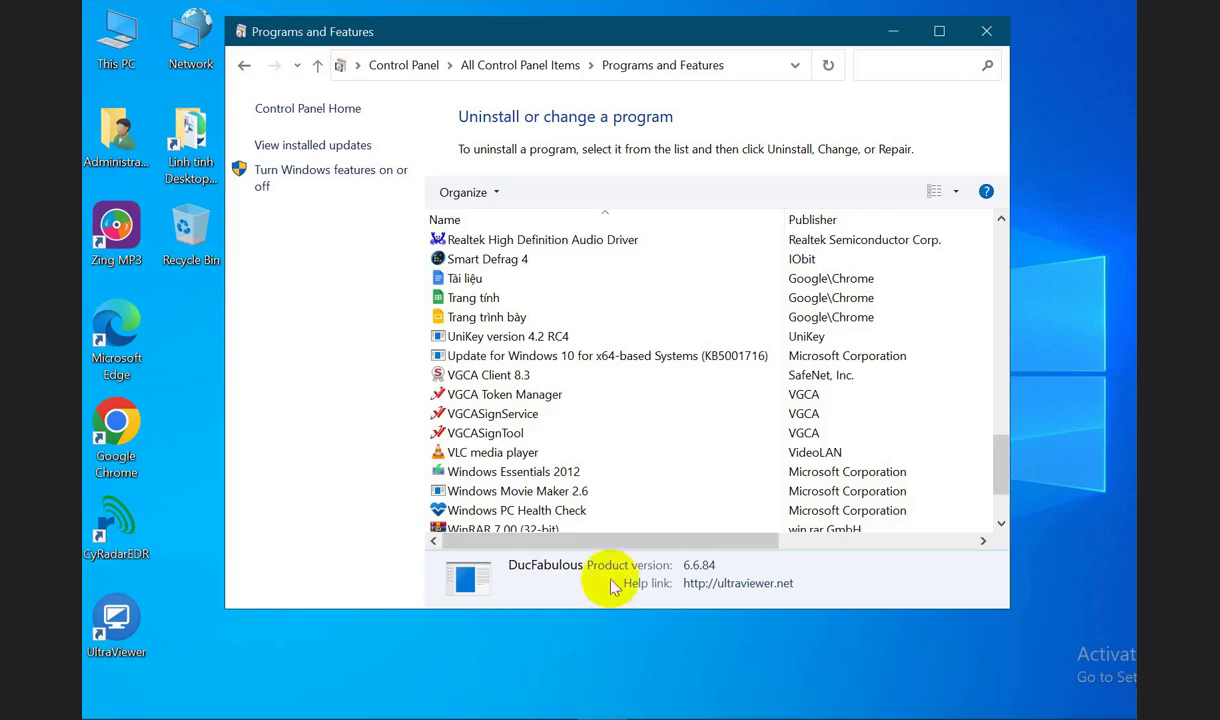
scroll(533, 470, "up", 8)
scroll(572, 259, "down", 2)
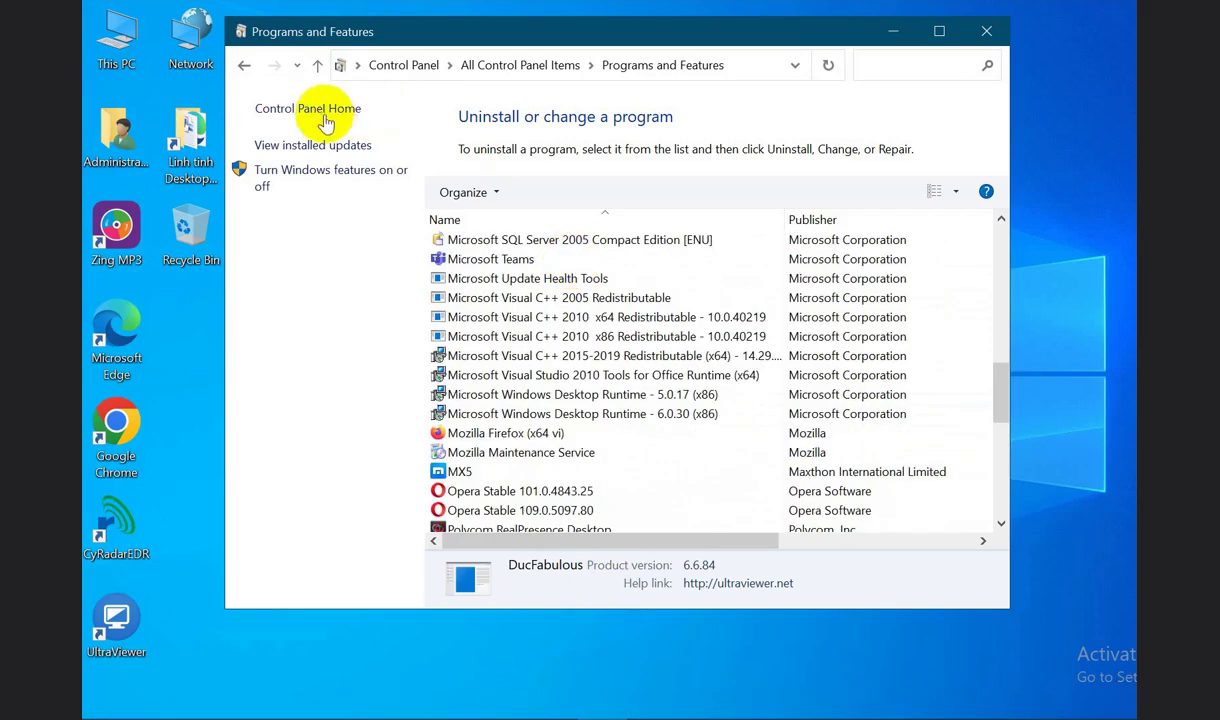
left_click(243, 65)
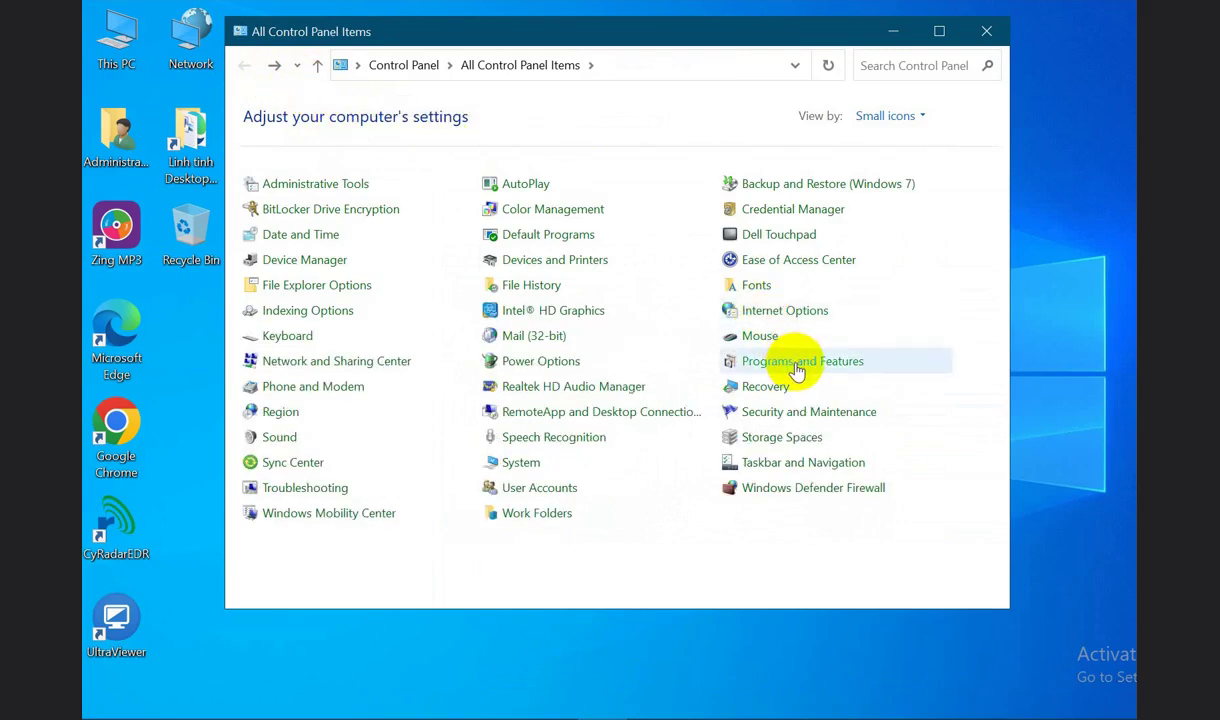
left_click(797, 370)
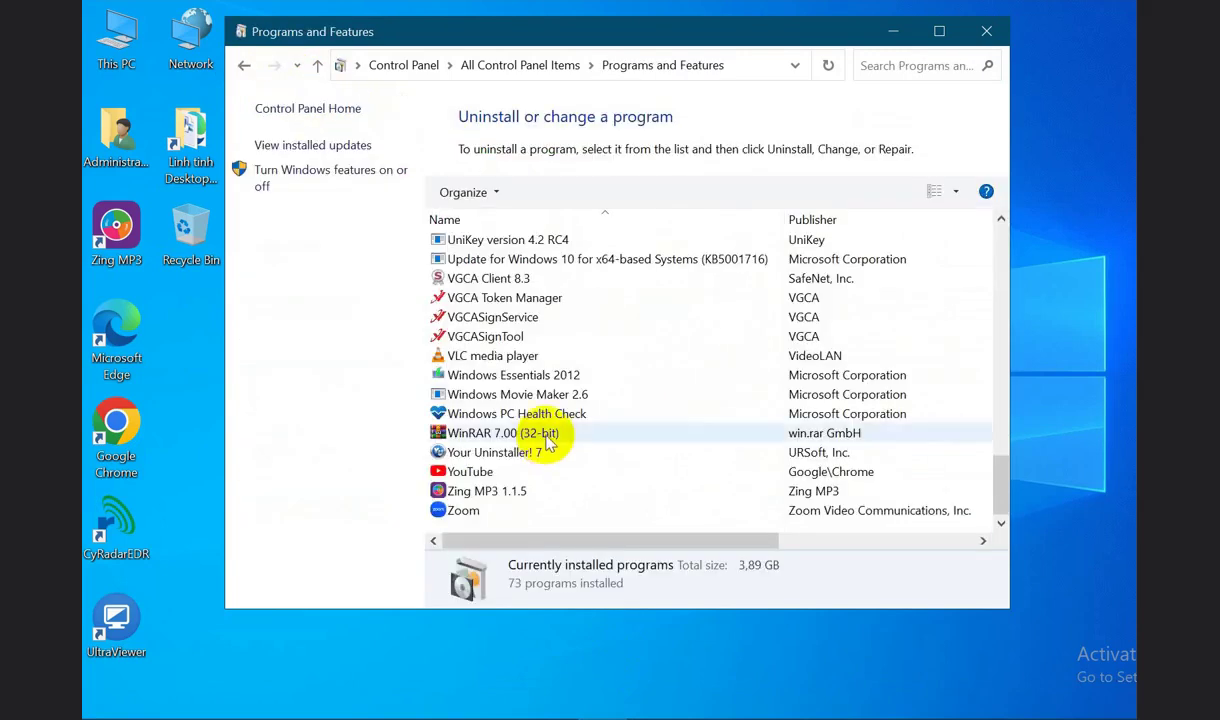
scroll(524, 303, "up", 1)
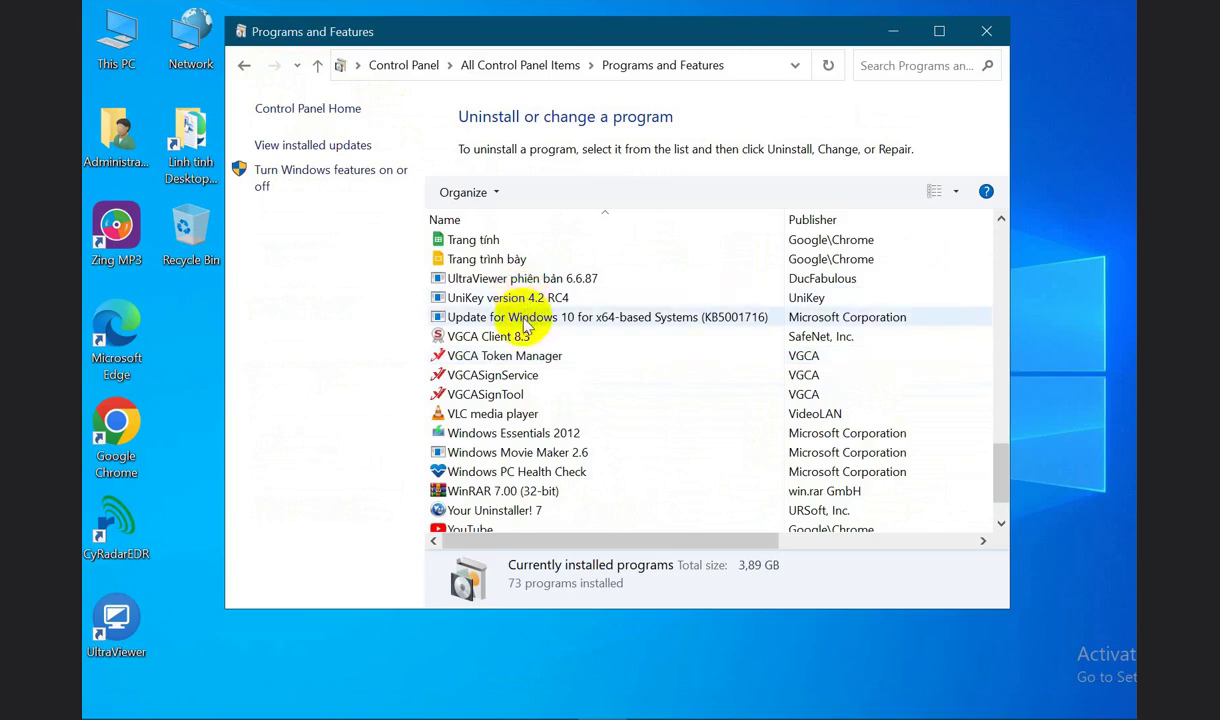